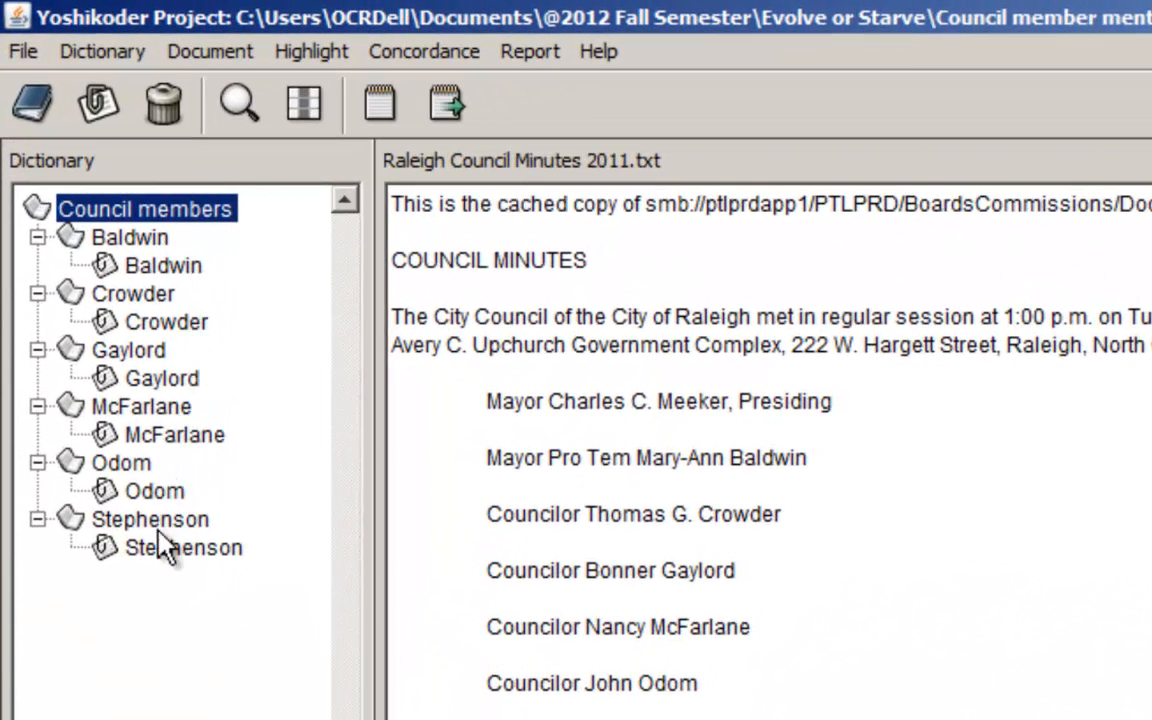
Step: Add a category named Weeks under Council members and give it the pattern Weeks
right_click(103, 214)
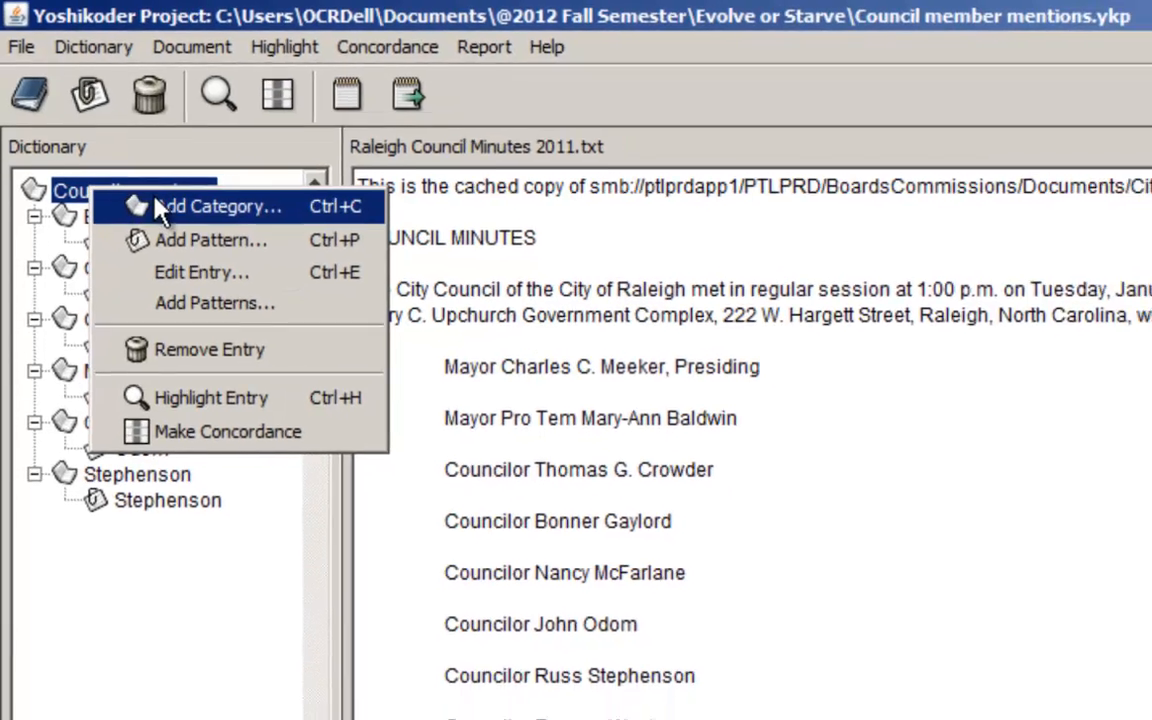
click(150, 224)
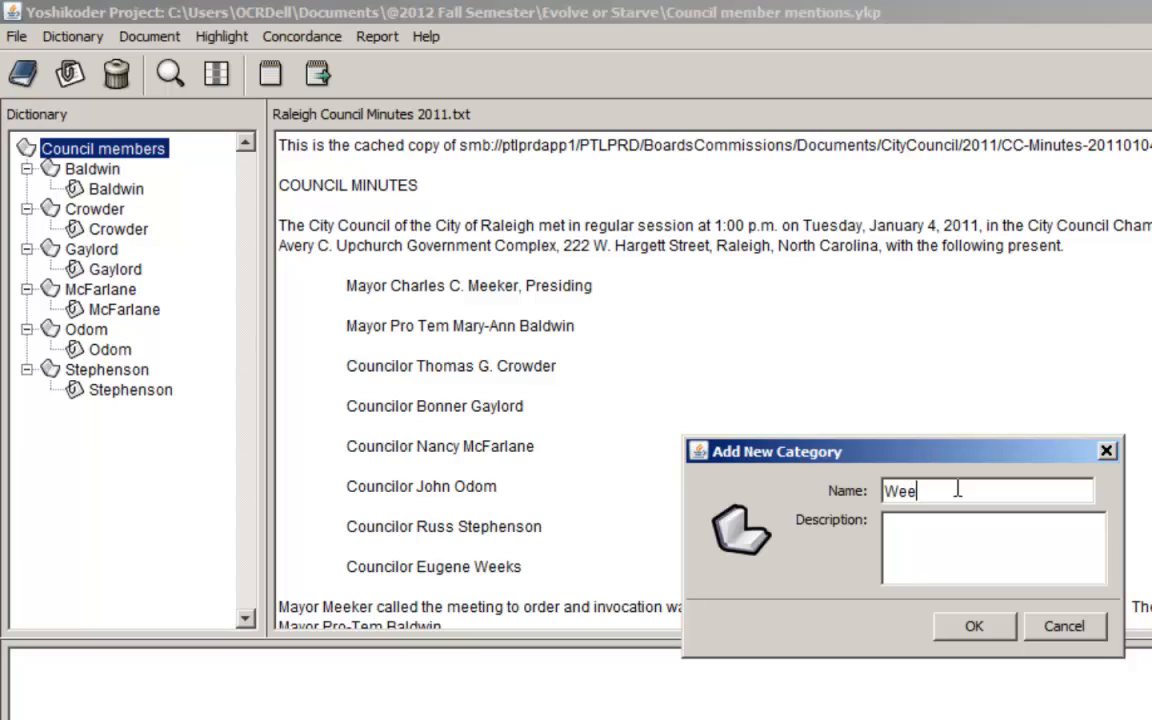
key(Return)
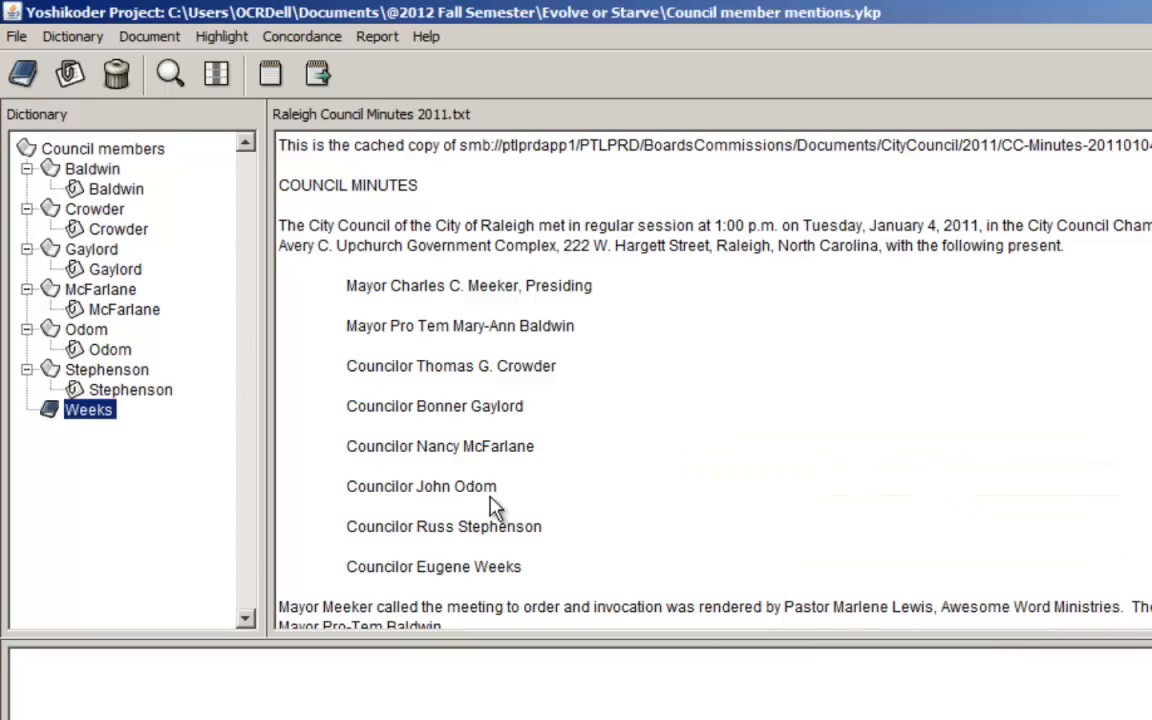
right_click(55, 418)
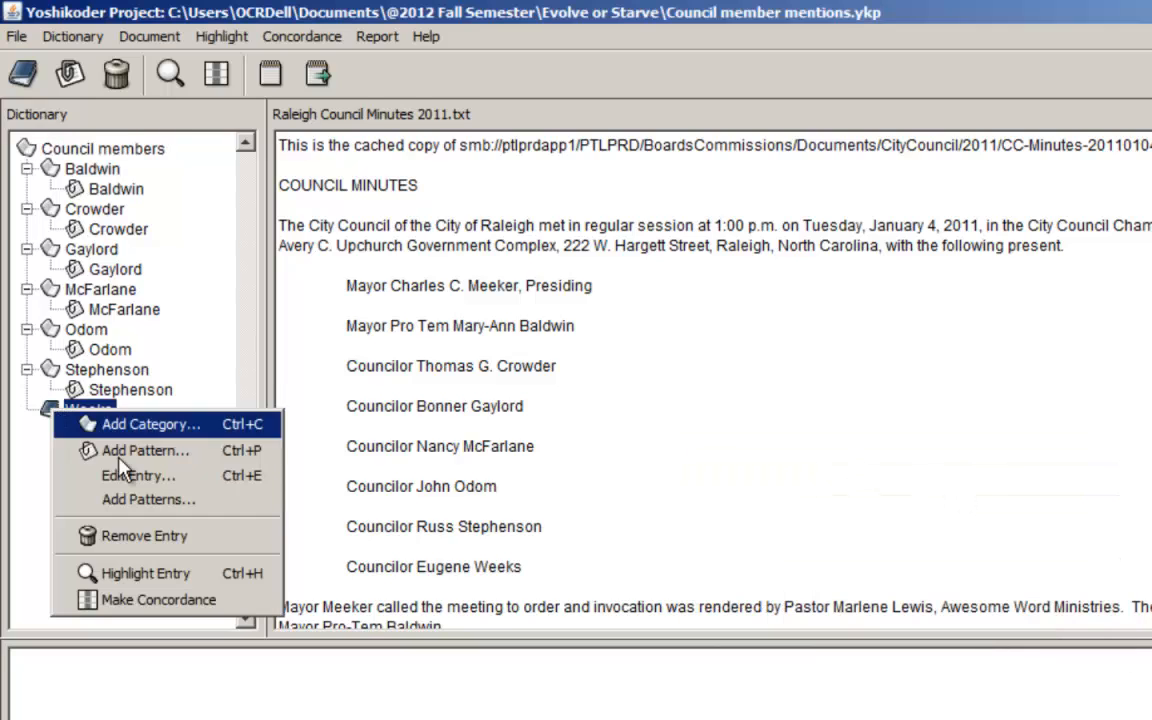
click(105, 447)
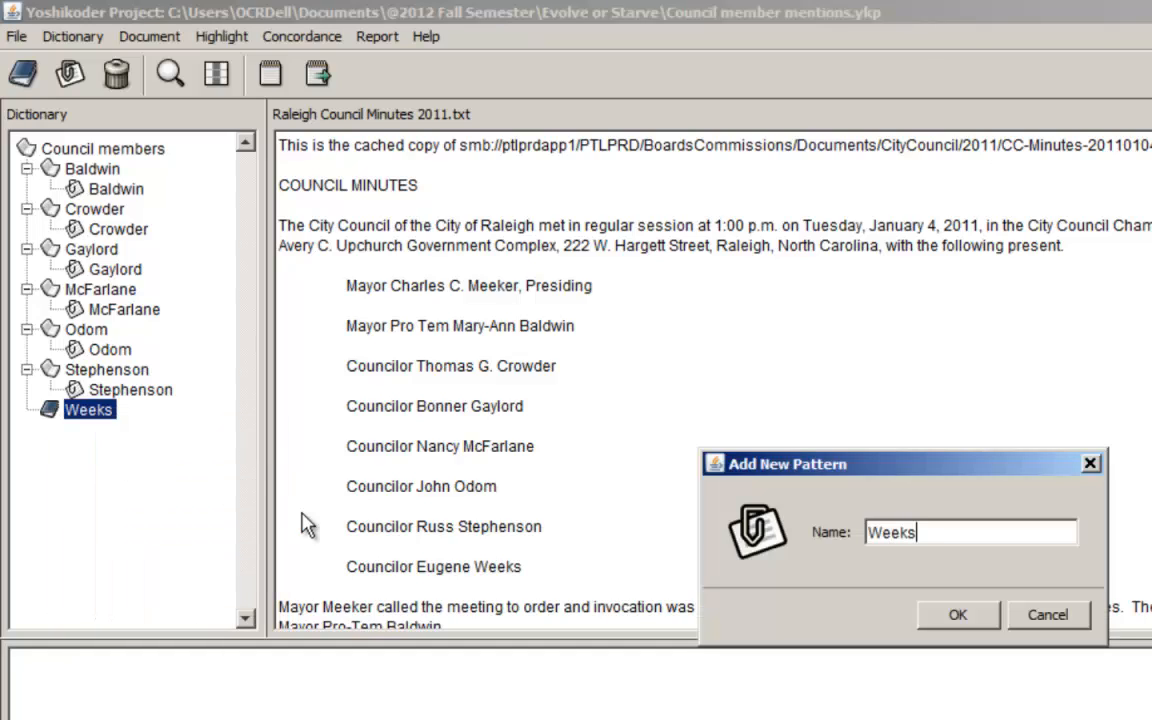
click(970, 620)
click(27, 410)
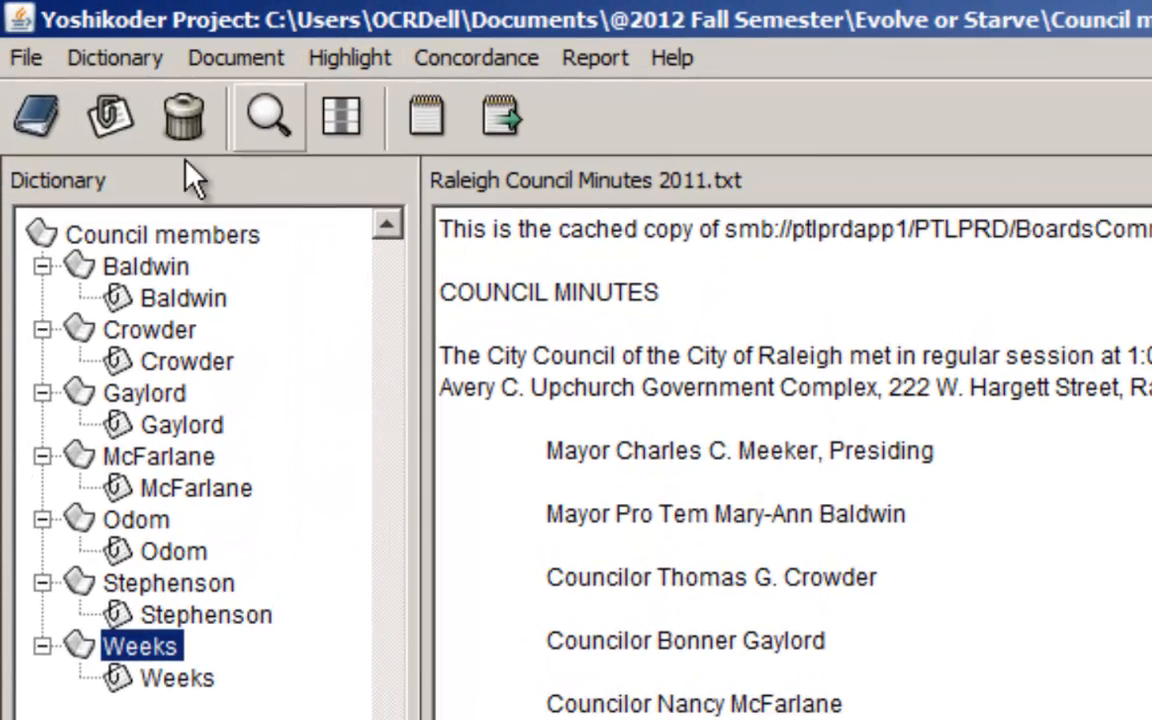
click(140, 240)
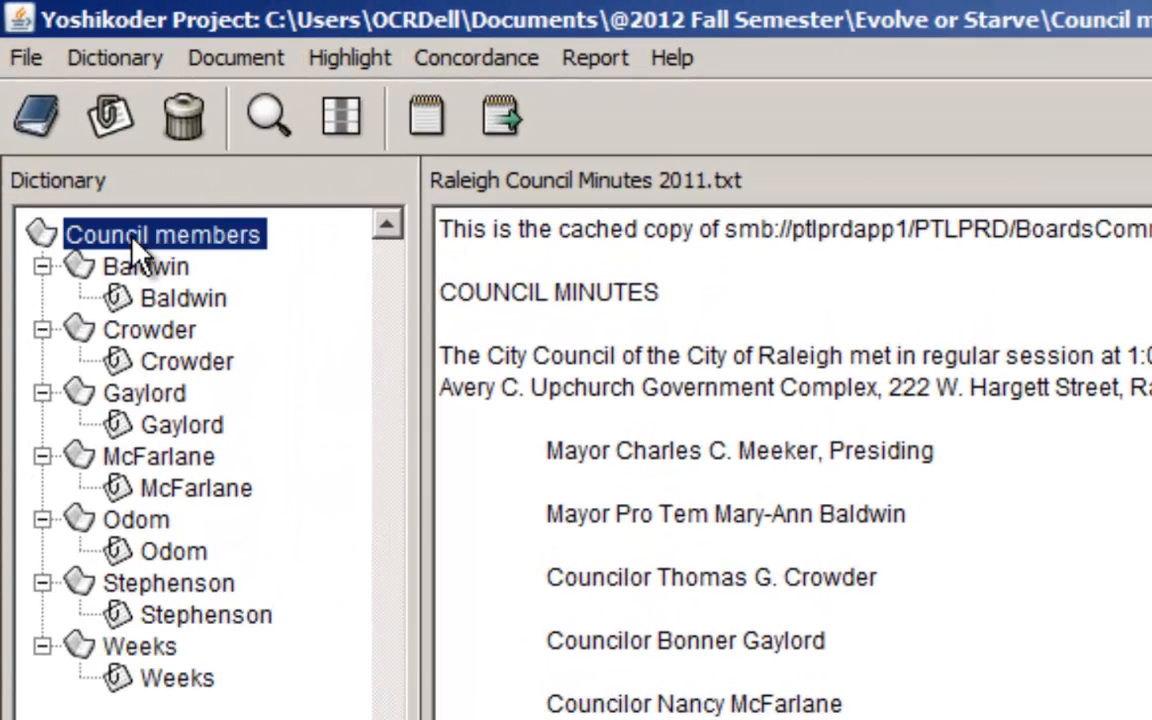
click(378, 66)
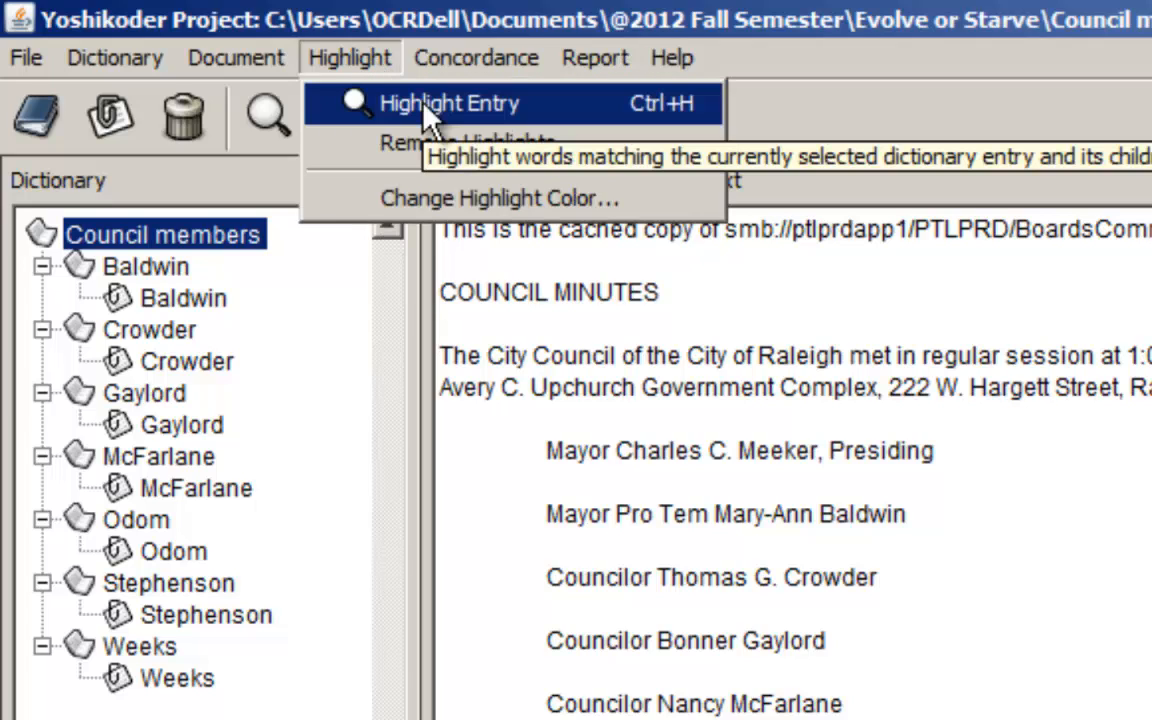
click(146, 264)
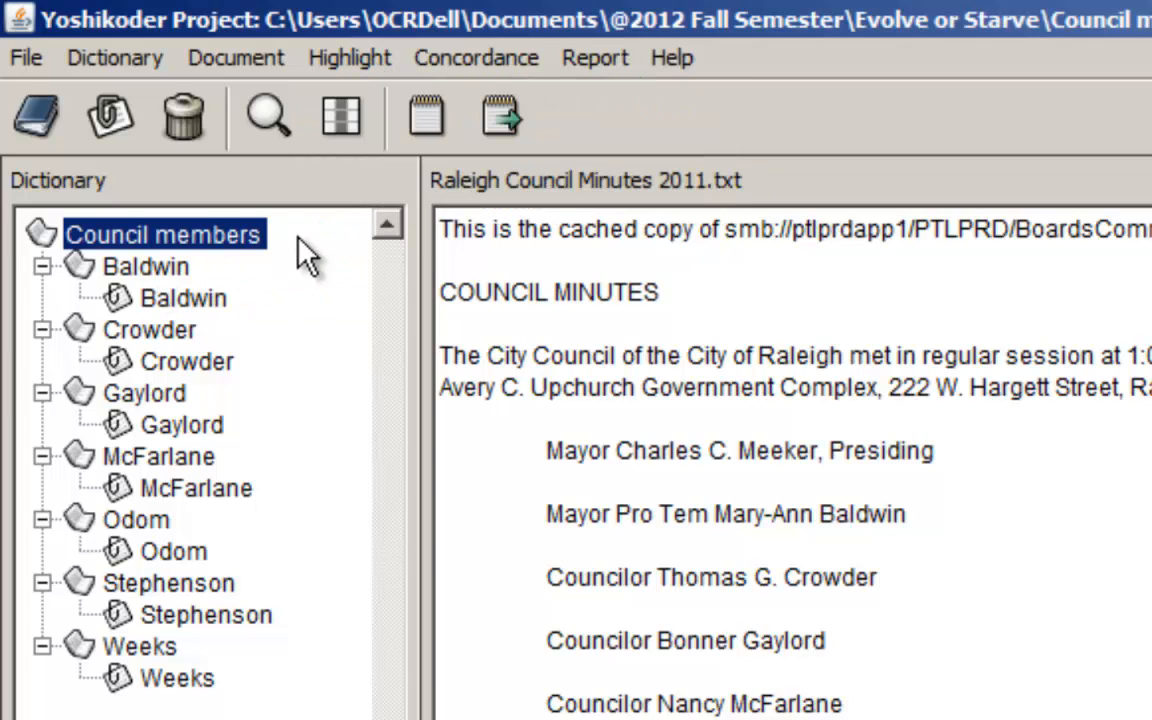
Step: Highlight the matches of the Baldwin category in the council minutes and look through the highlighted mentions
click(162, 268)
click(352, 58)
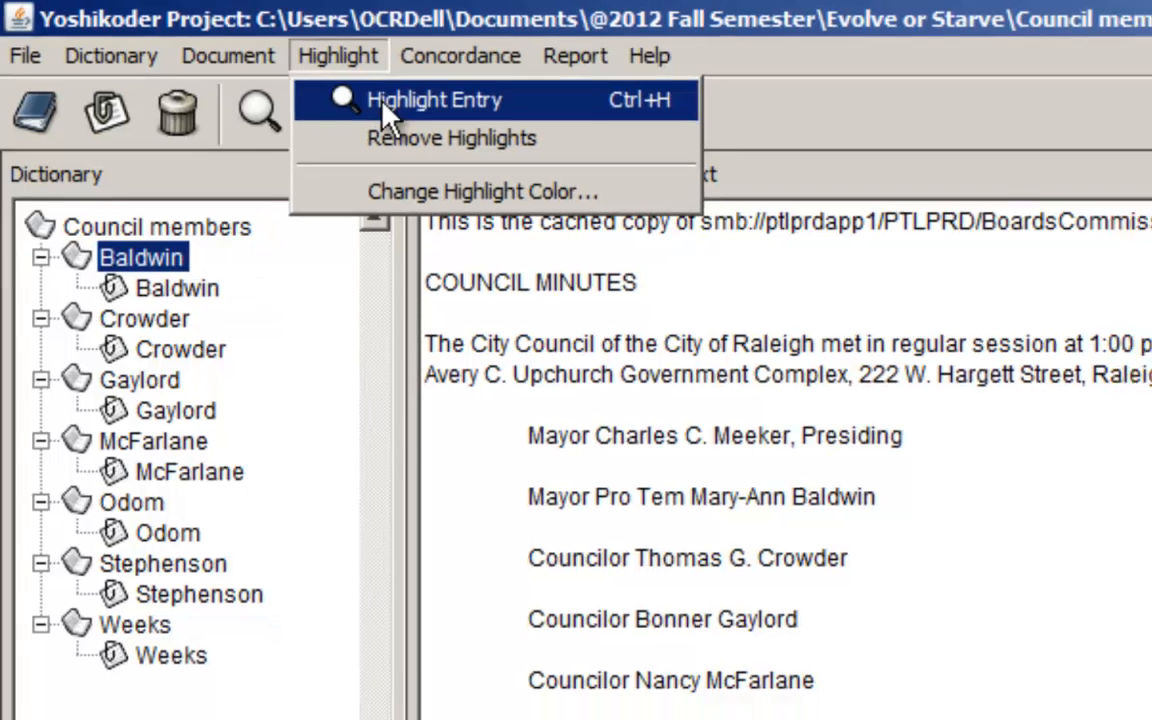
click(396, 106)
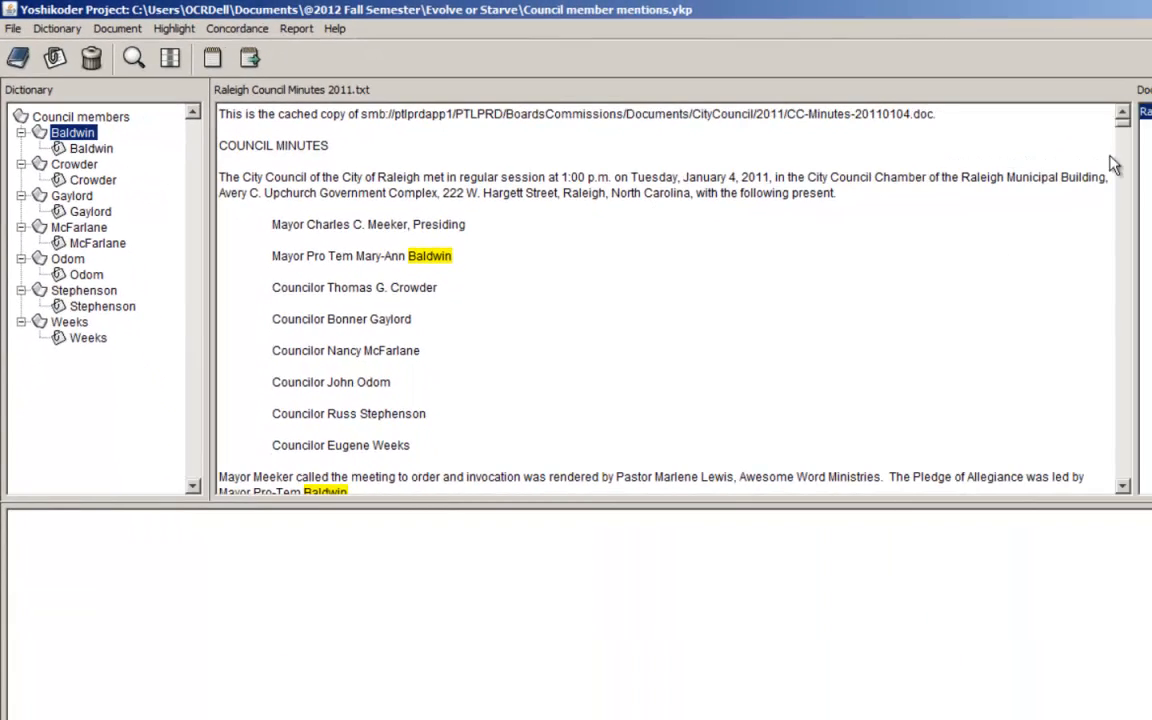
scroll(926, 267, down, 4)
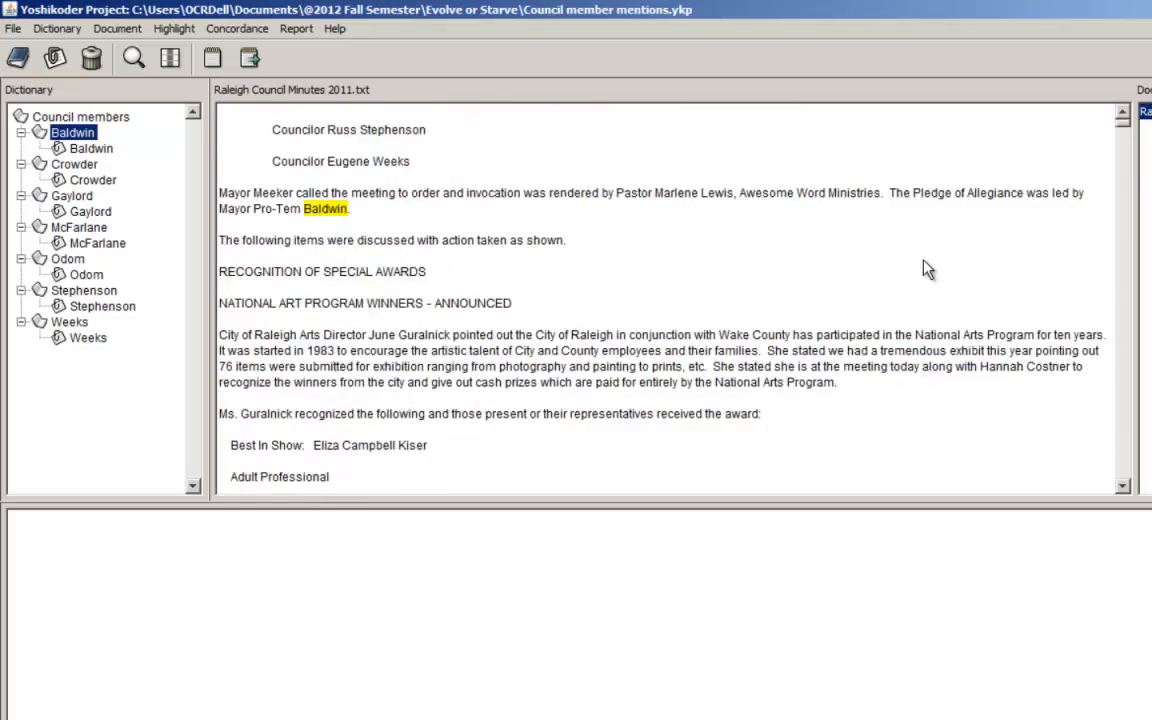
scroll(368, 278, down, 10)
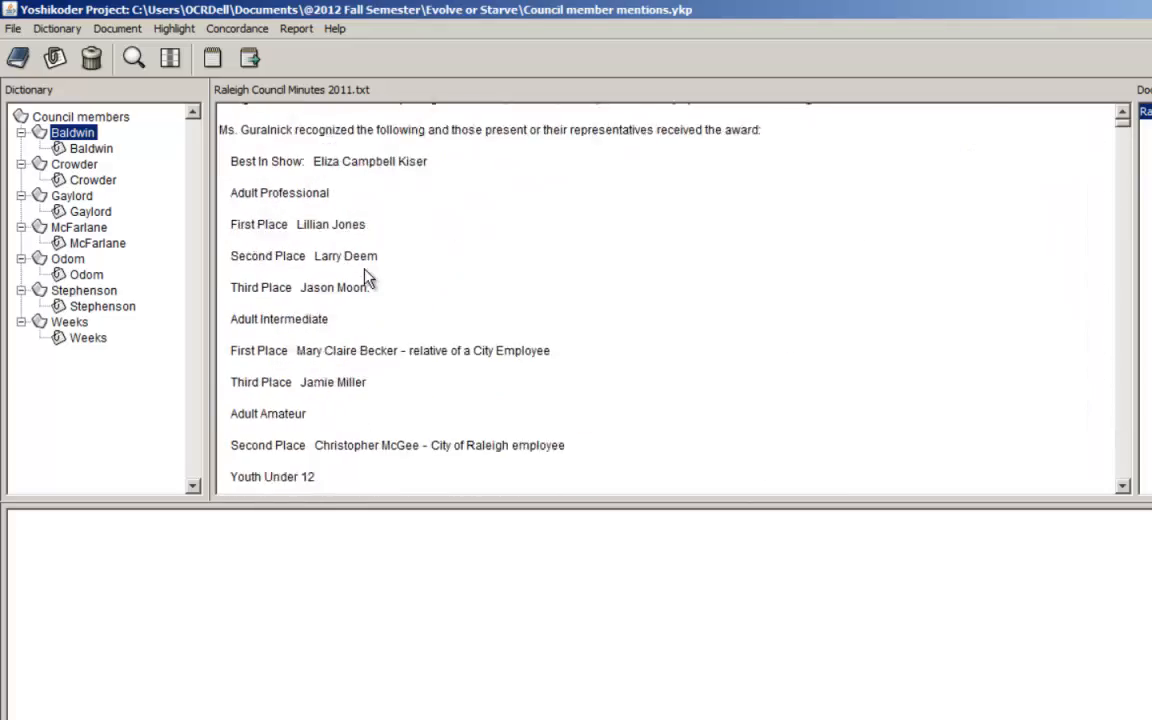
scroll(368, 278, down, 15)
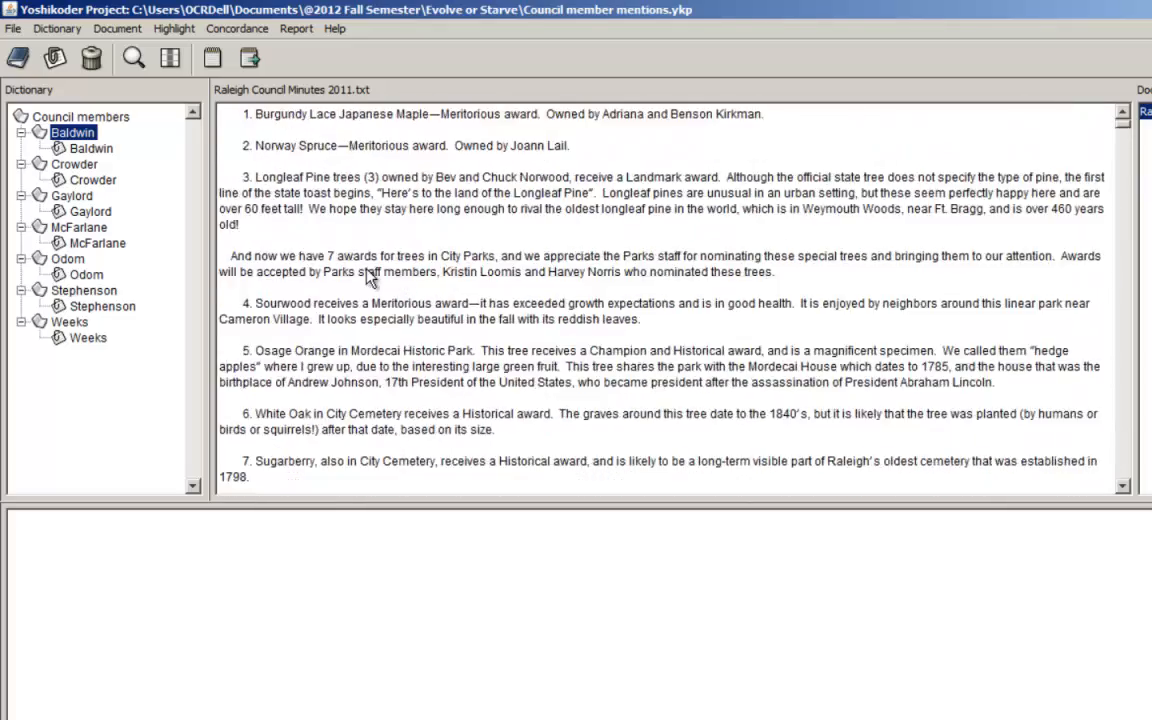
scroll(368, 278, down, 3)
scroll(368, 278, up, 1)
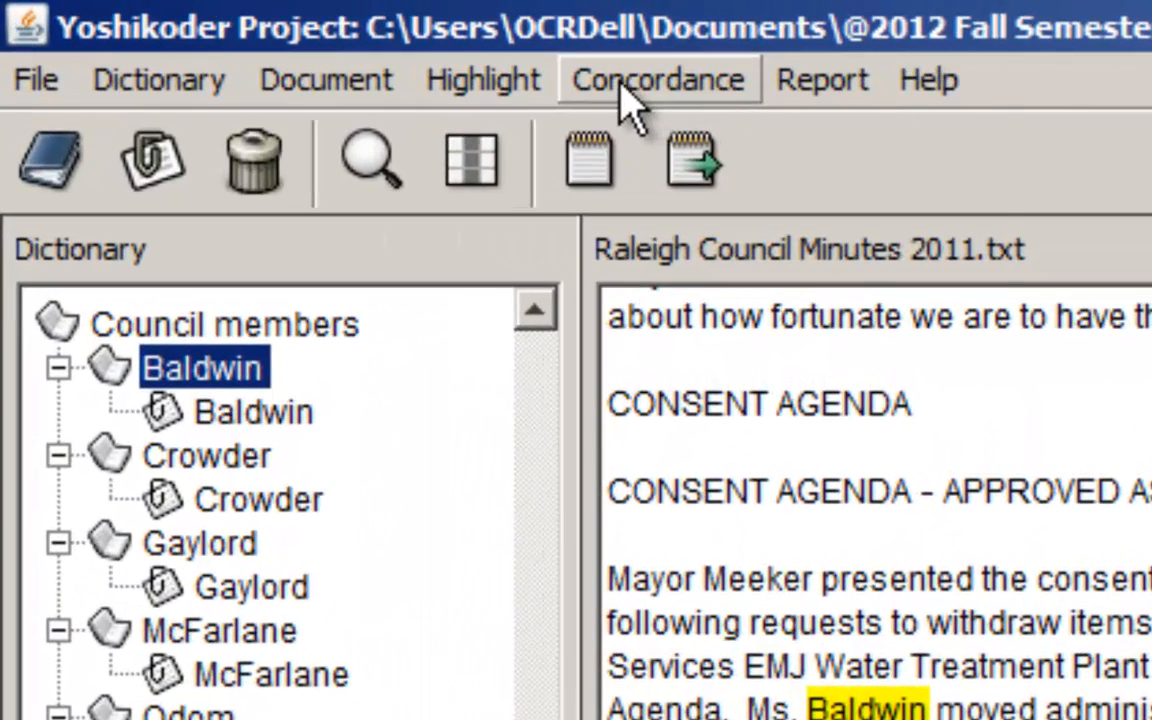
Step: Make a concordance for the Baldwin category and review the words surrounding each mention
click(625, 88)
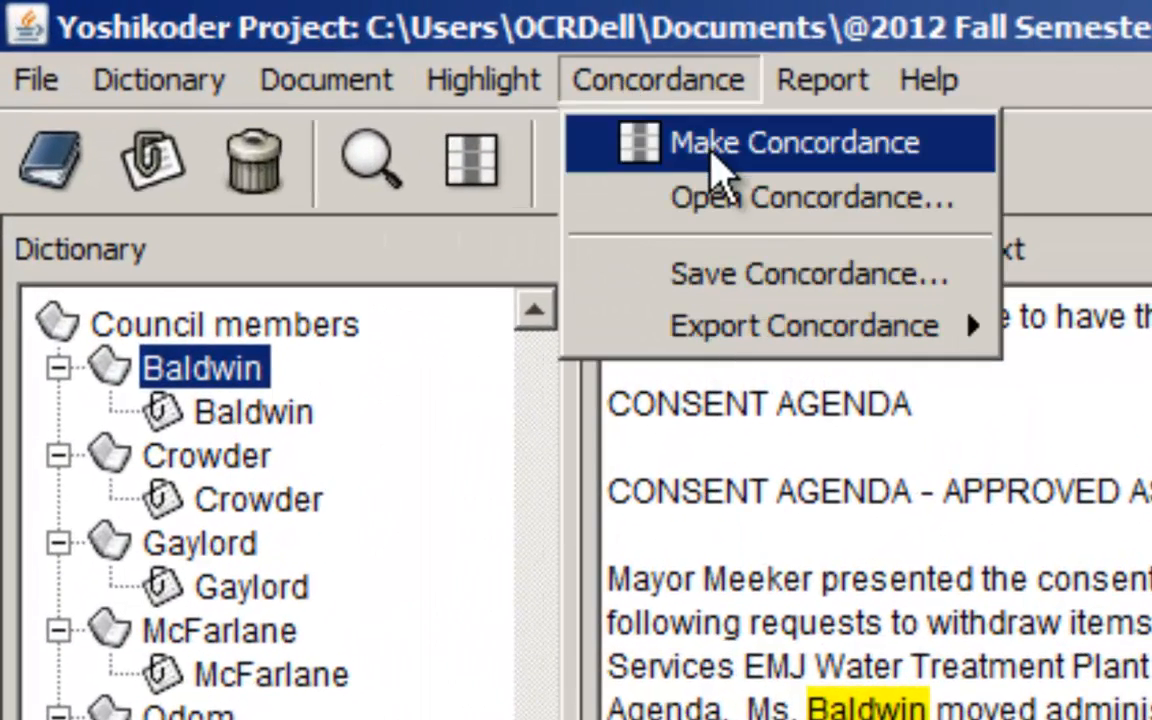
click(712, 150)
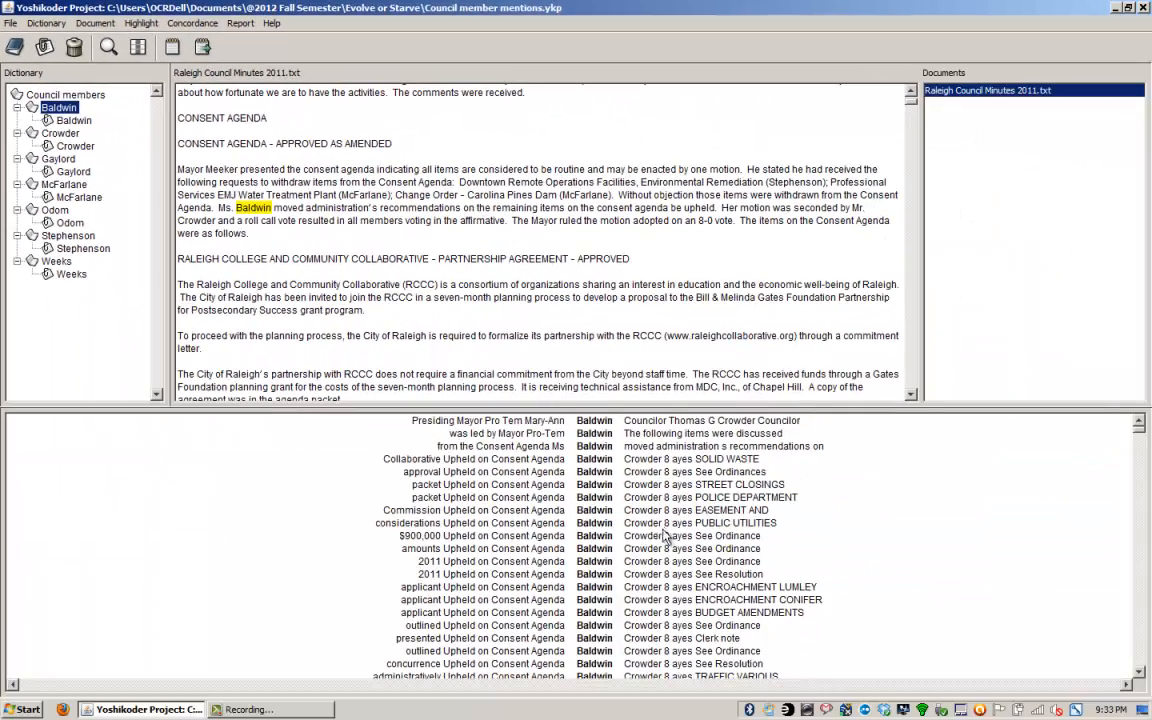
scroll(877, 688, down, 2)
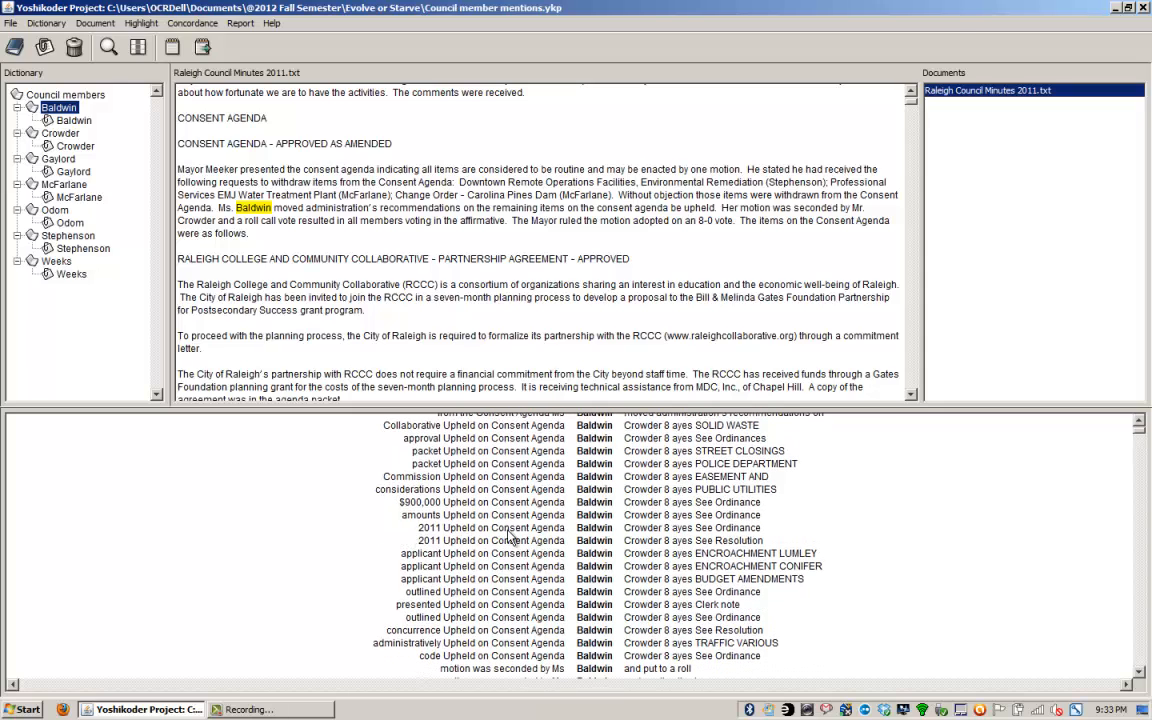
scroll(737, 535, down, 1)
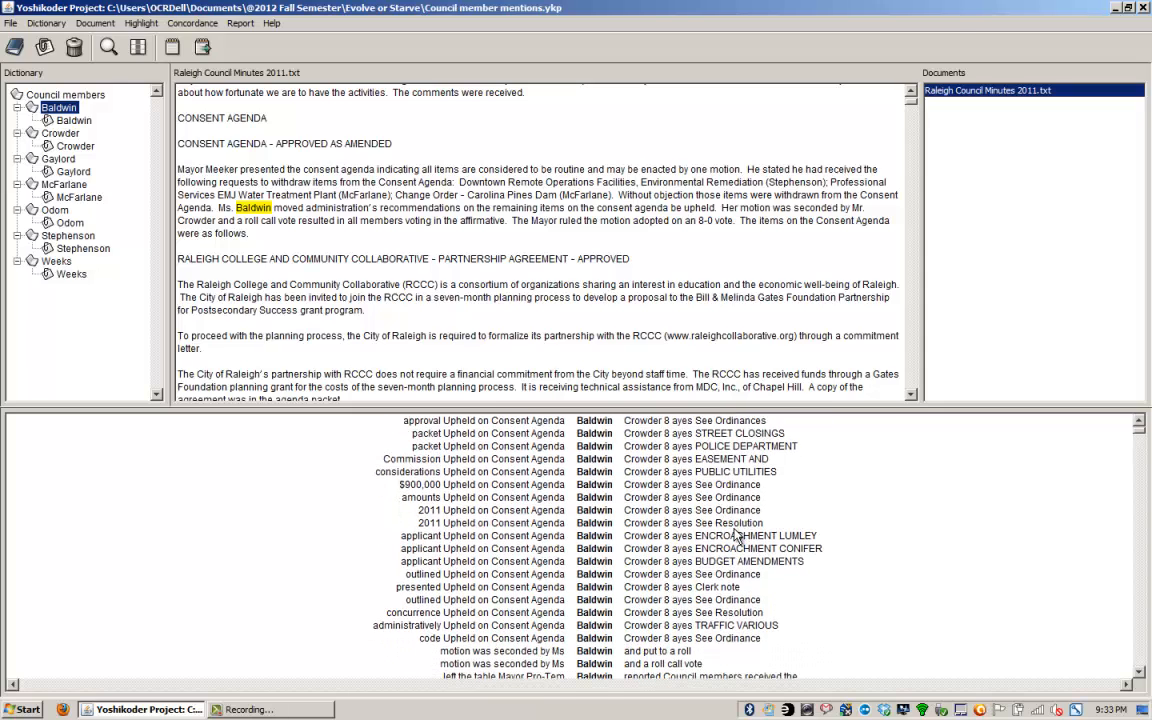
scroll(1140, 430, down, 7)
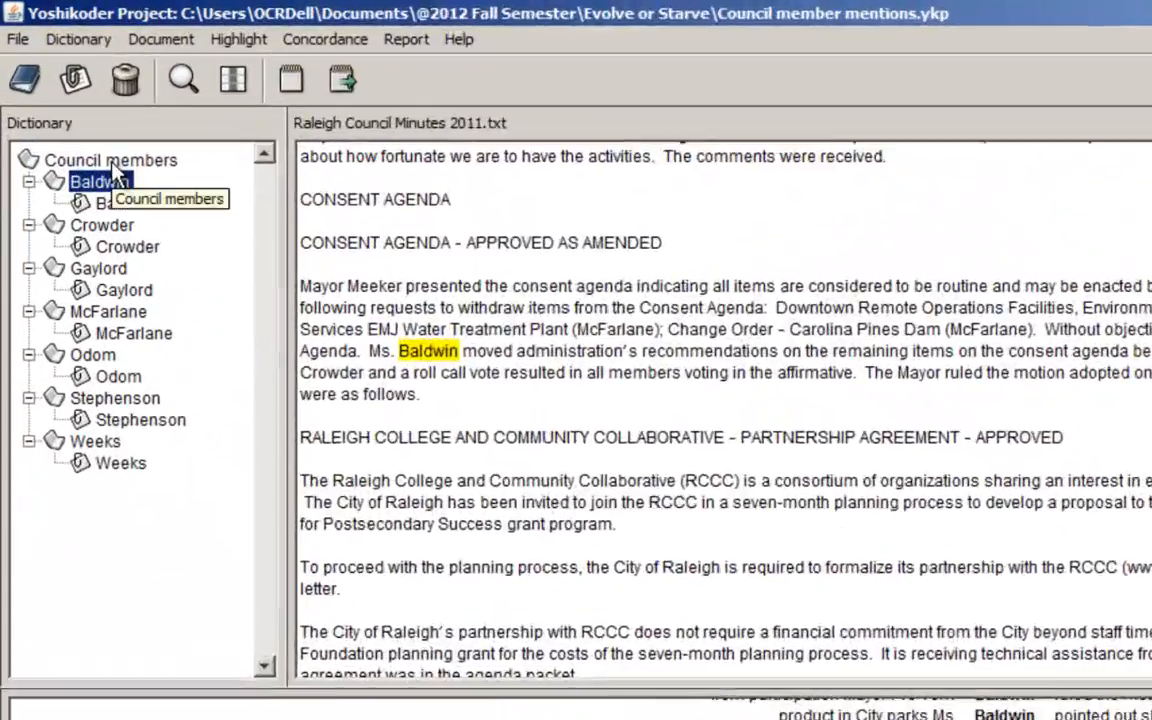
Step: Make a concordance for the whole Council members dictionary and go to the beginning of its listing
click(113, 166)
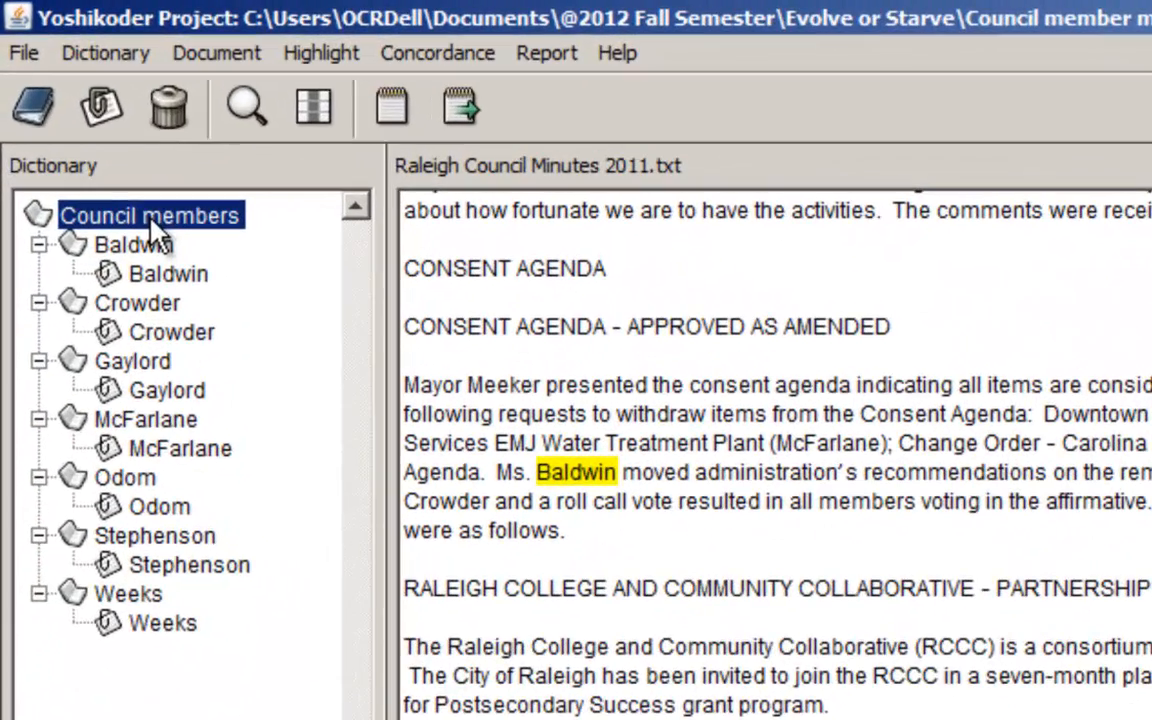
click(352, 45)
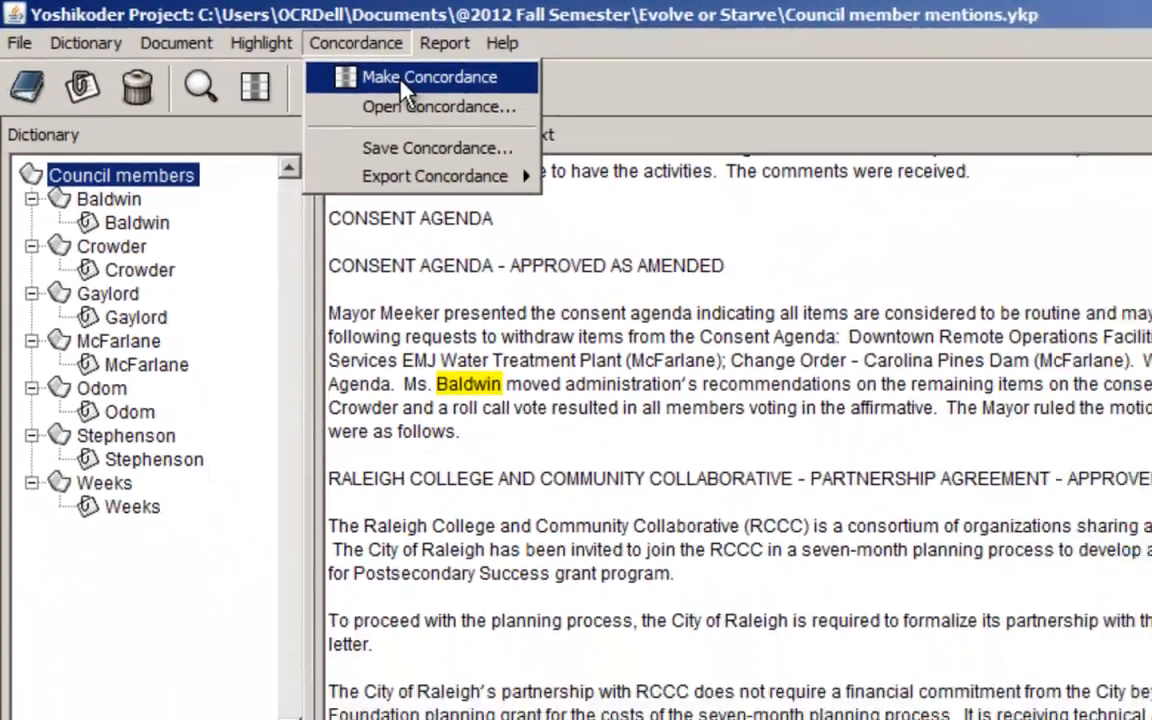
click(455, 95)
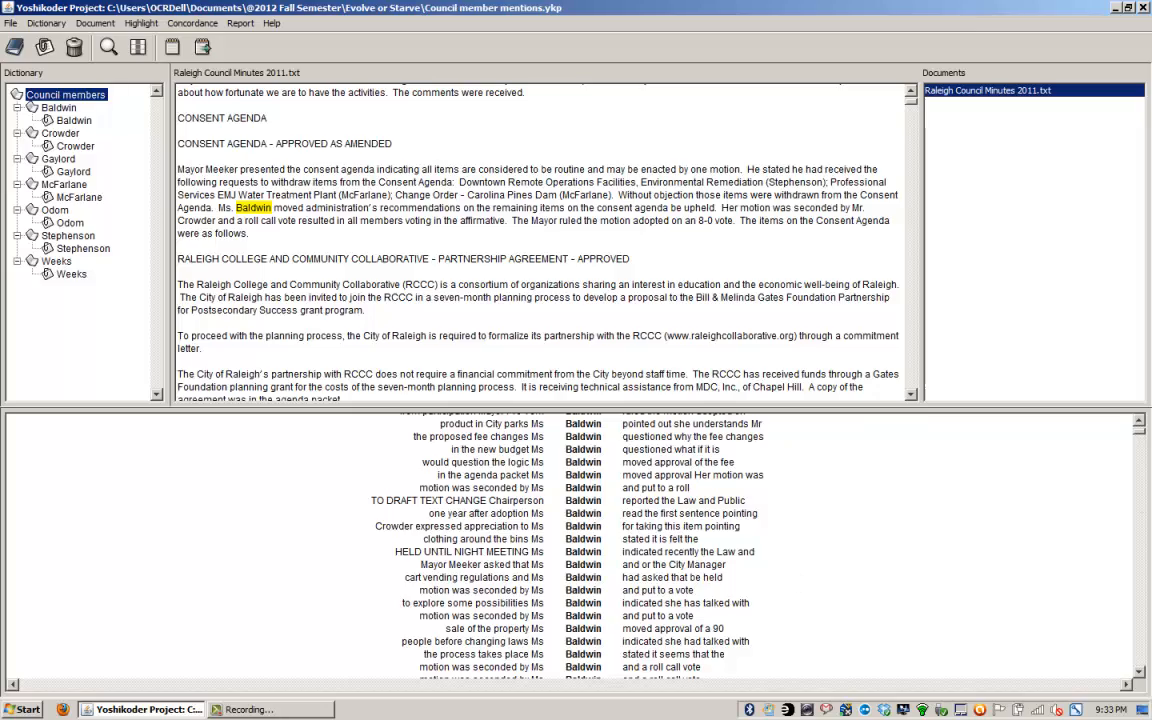
mouse_move(1141, 440)
mouse_down()
mouse_move(1147, 577)
mouse_move(1141, 420)
mouse_up()
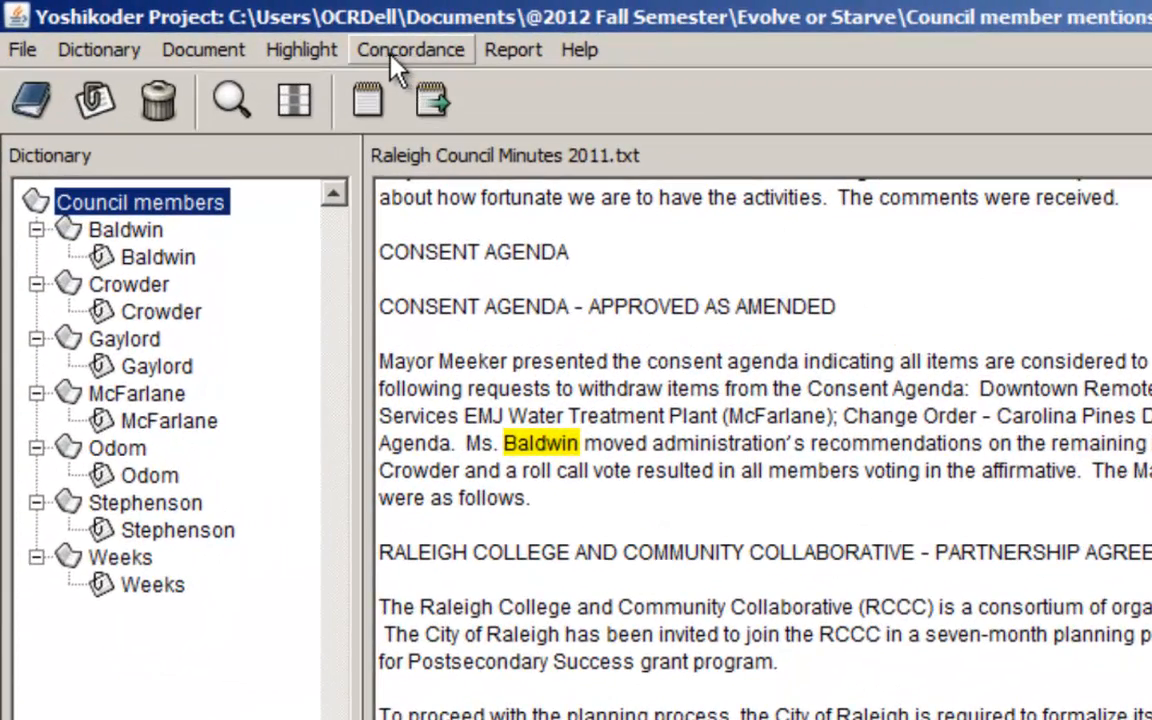
Step: Apply the Council members dictionary to the current document to produce a dictionary report
click(500, 48)
mouse_move(550, 90)
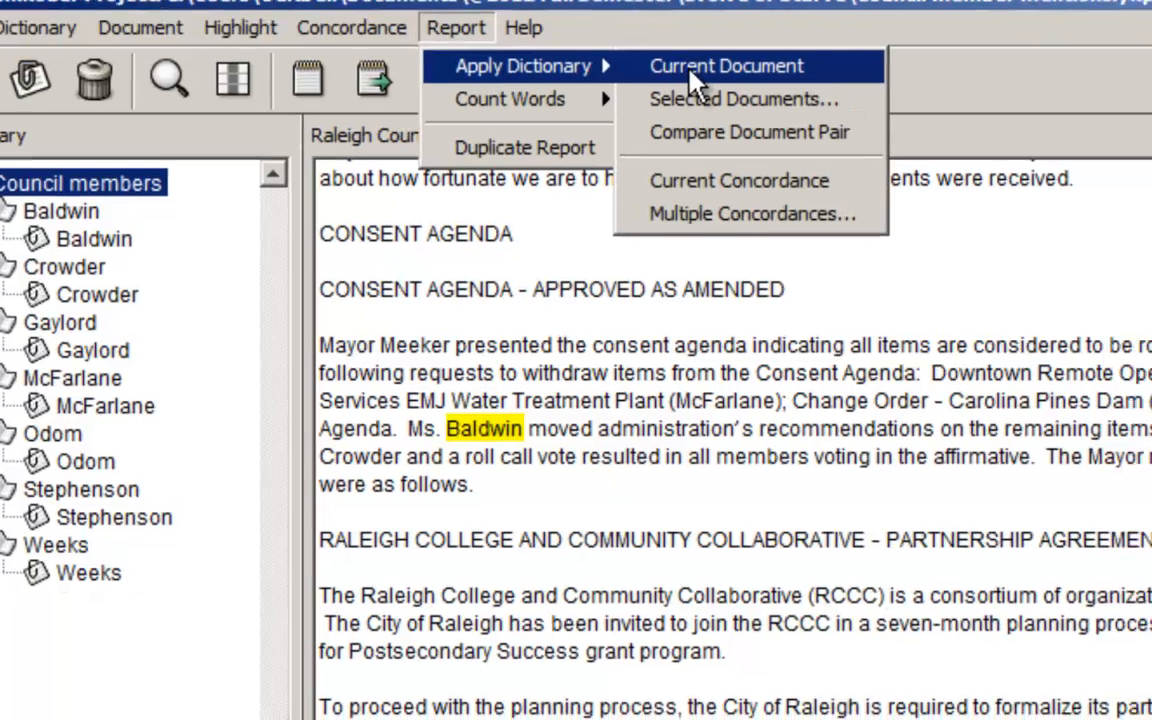
click(712, 97)
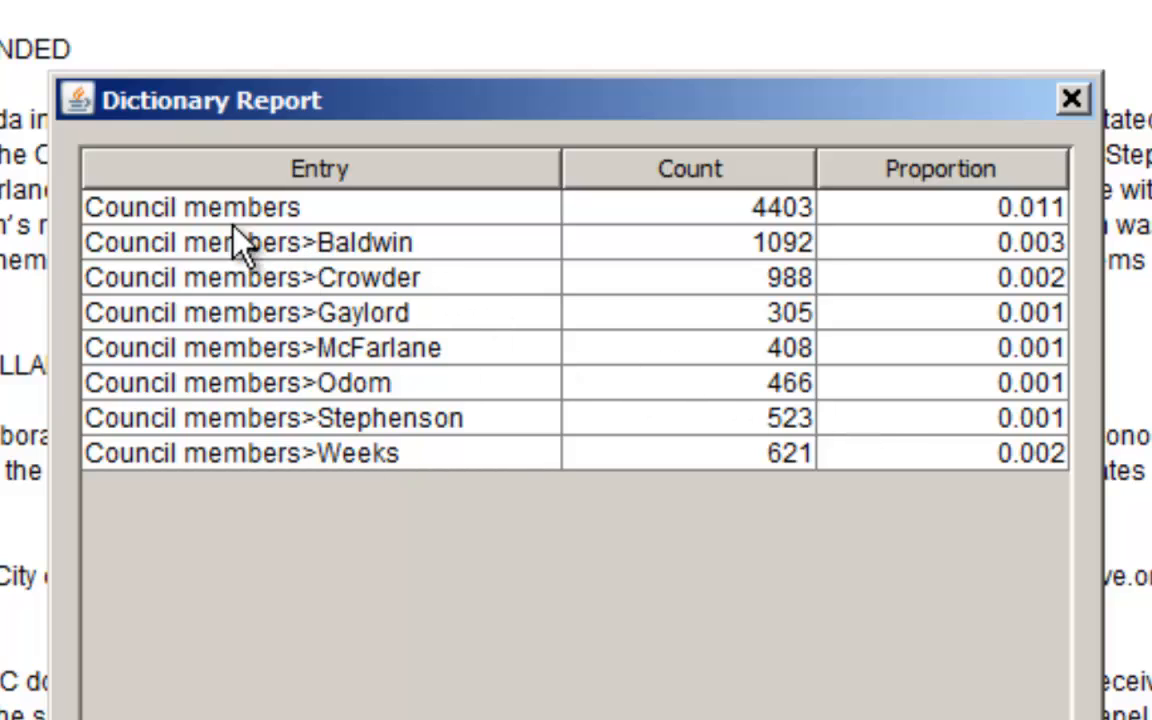
Step: Copy all rows of the dictionary report and paste them as Text at cell A1 of a new Microsoft Excel workbook
click(271, 208)
drag(272, 210, 705, 452)
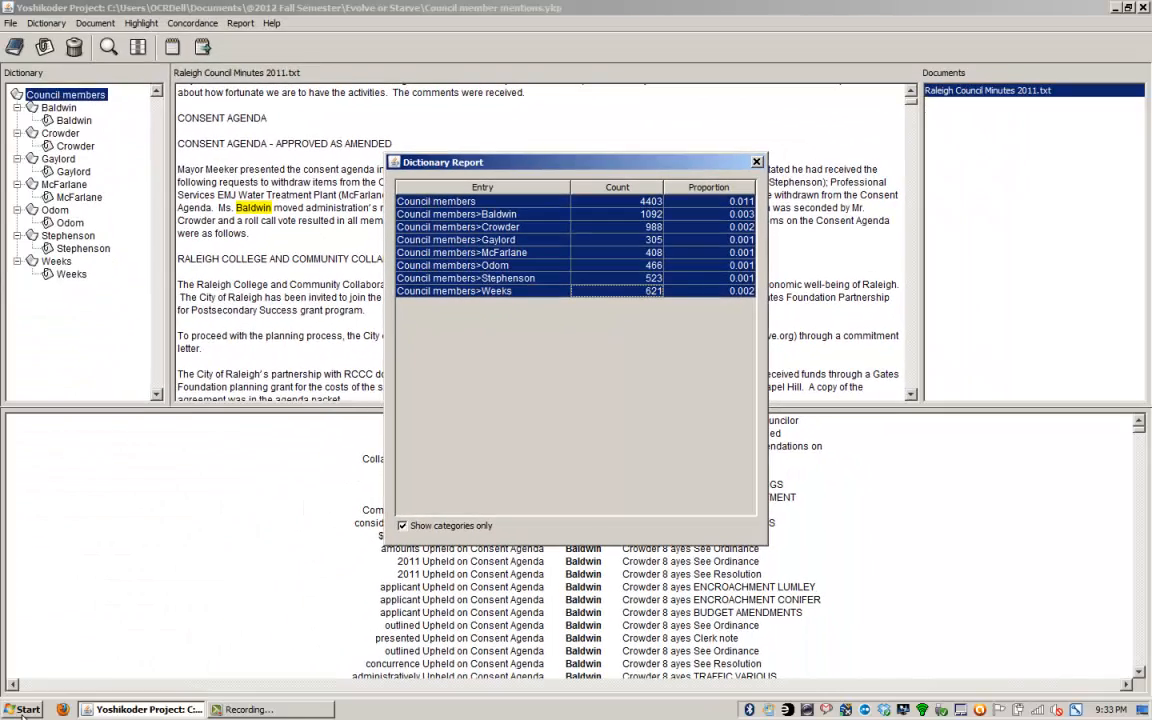
click(22, 709)
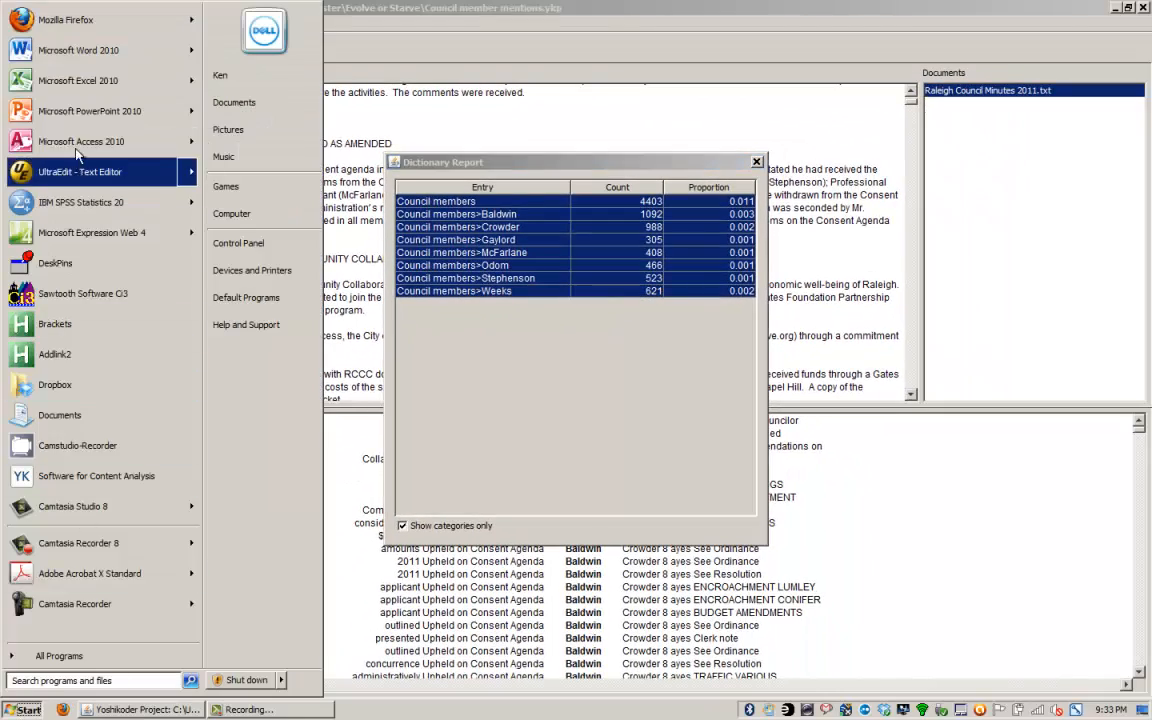
click(70, 77)
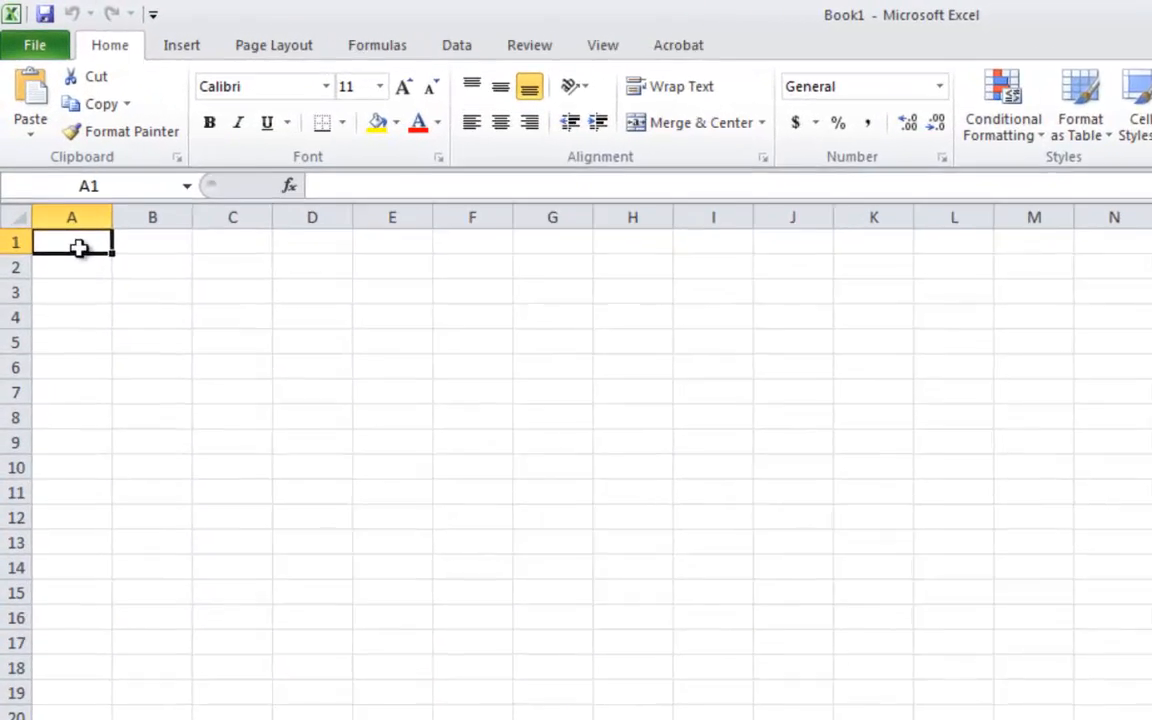
right_click(52, 156)
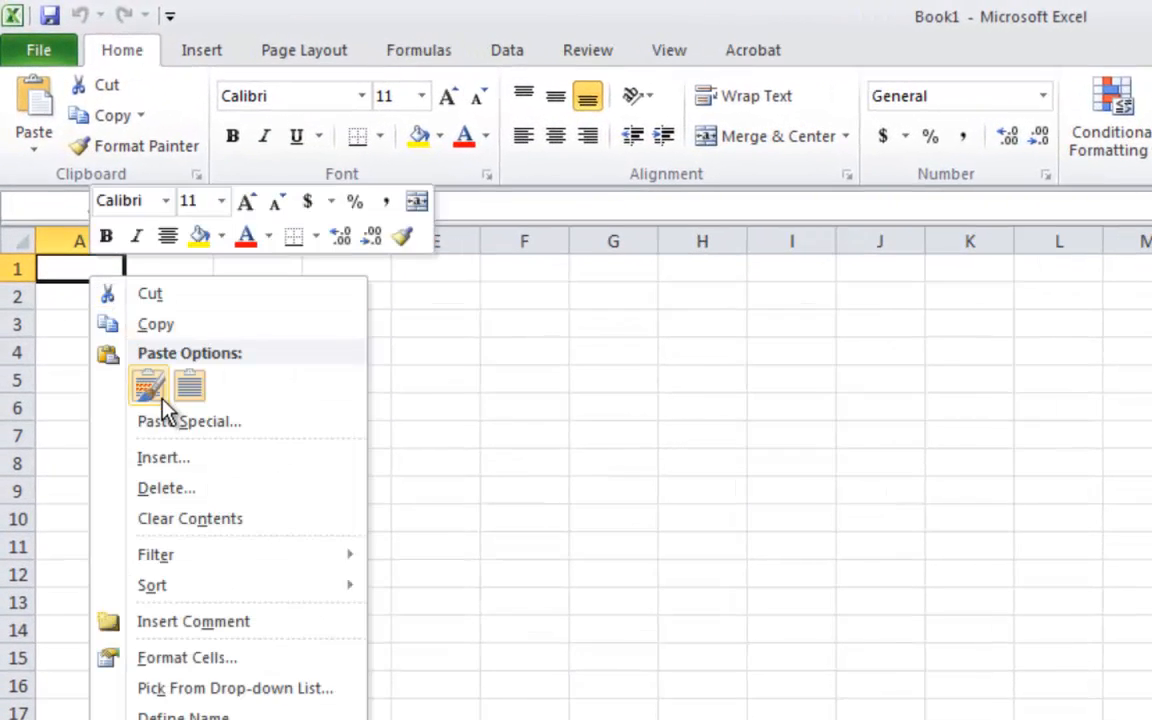
click(155, 428)
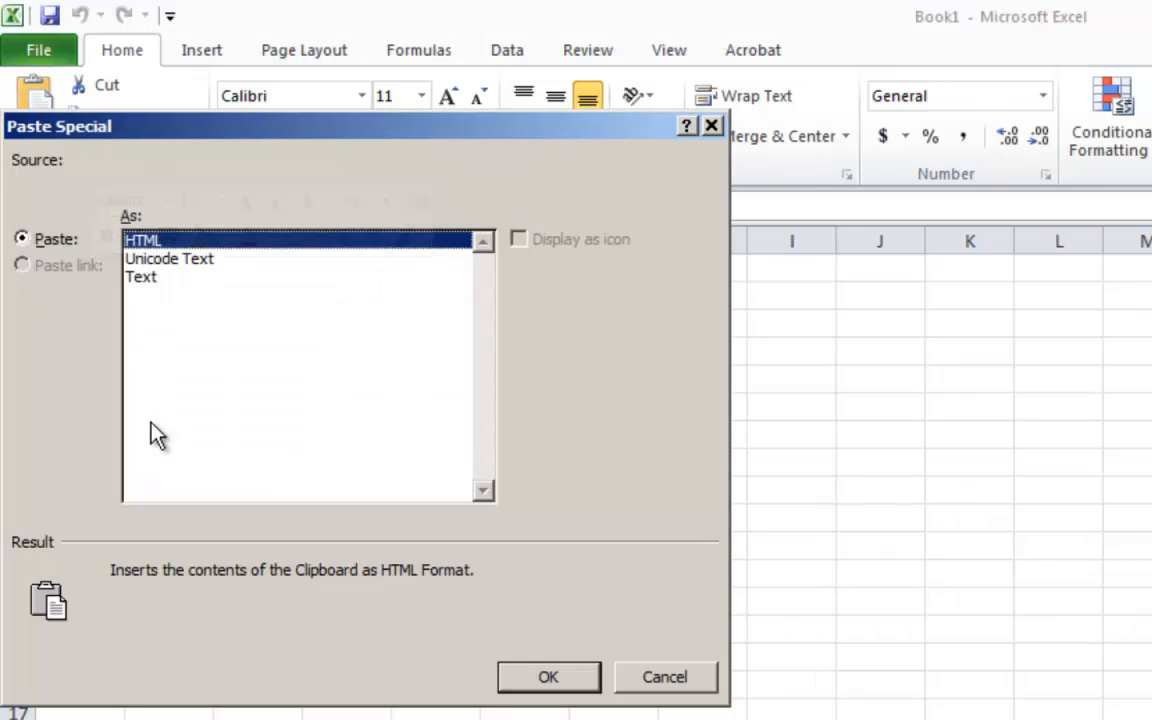
double_click(141, 278)
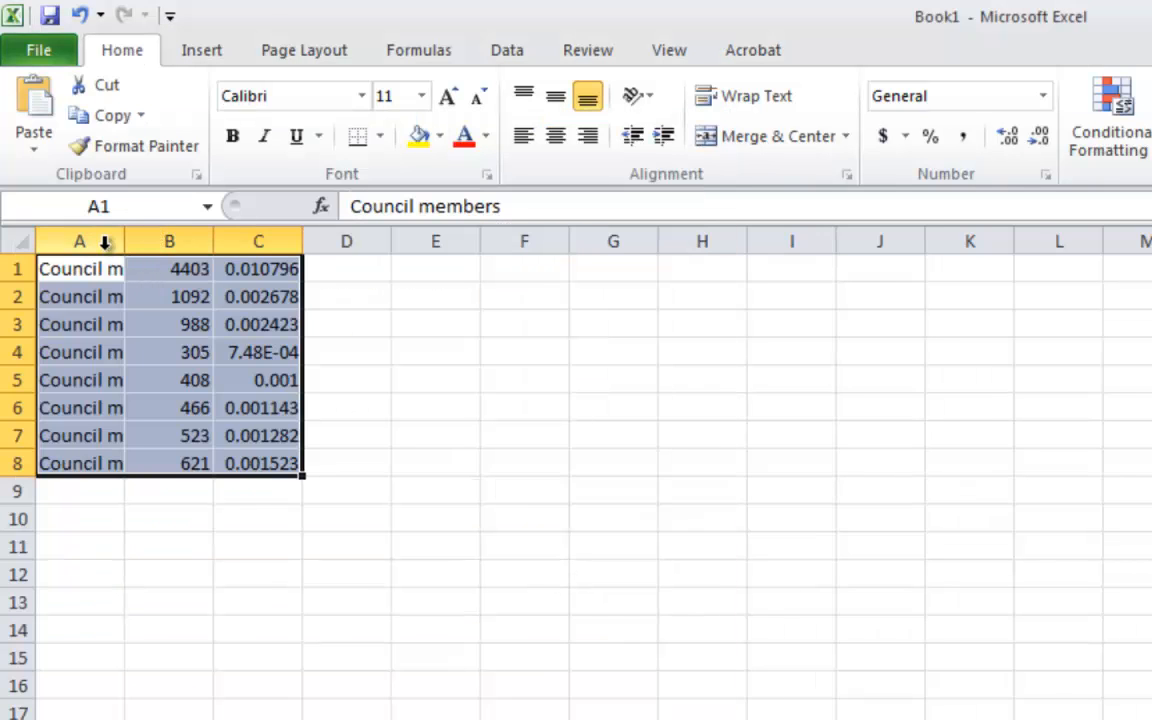
Step: Fit the widths of columns A through C to their contents and clear the column selection
drag(104, 242, 237, 240)
double_click(212, 242)
click(290, 519)
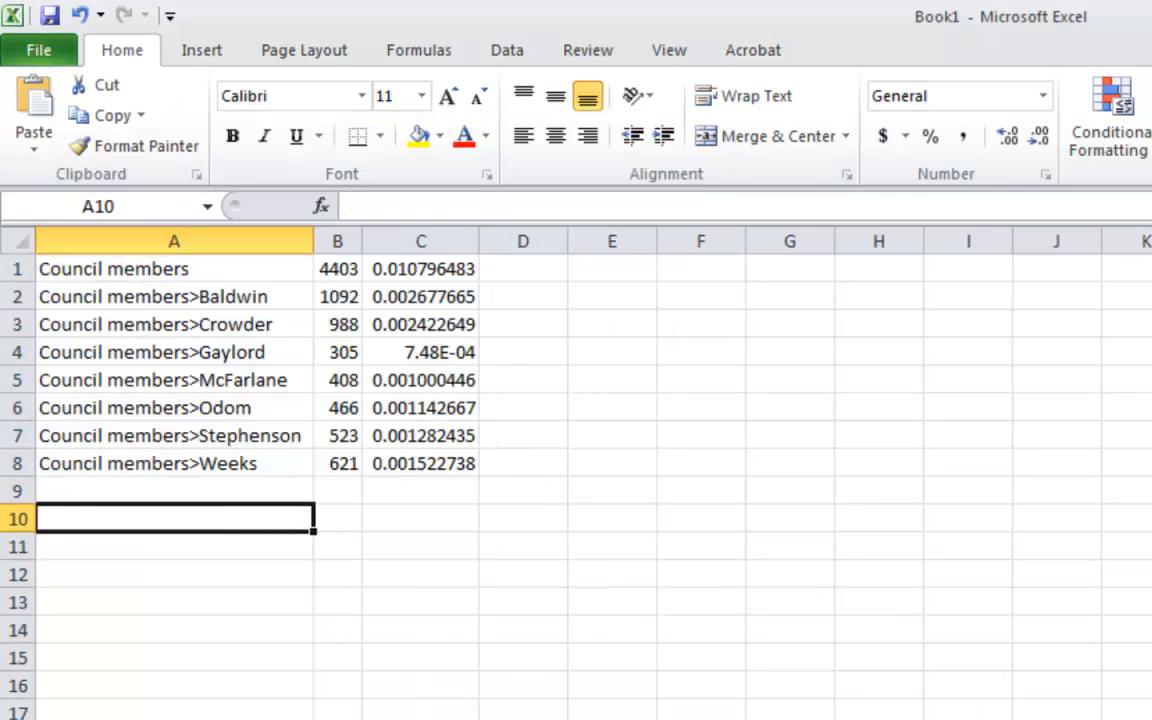
click(104, 272)
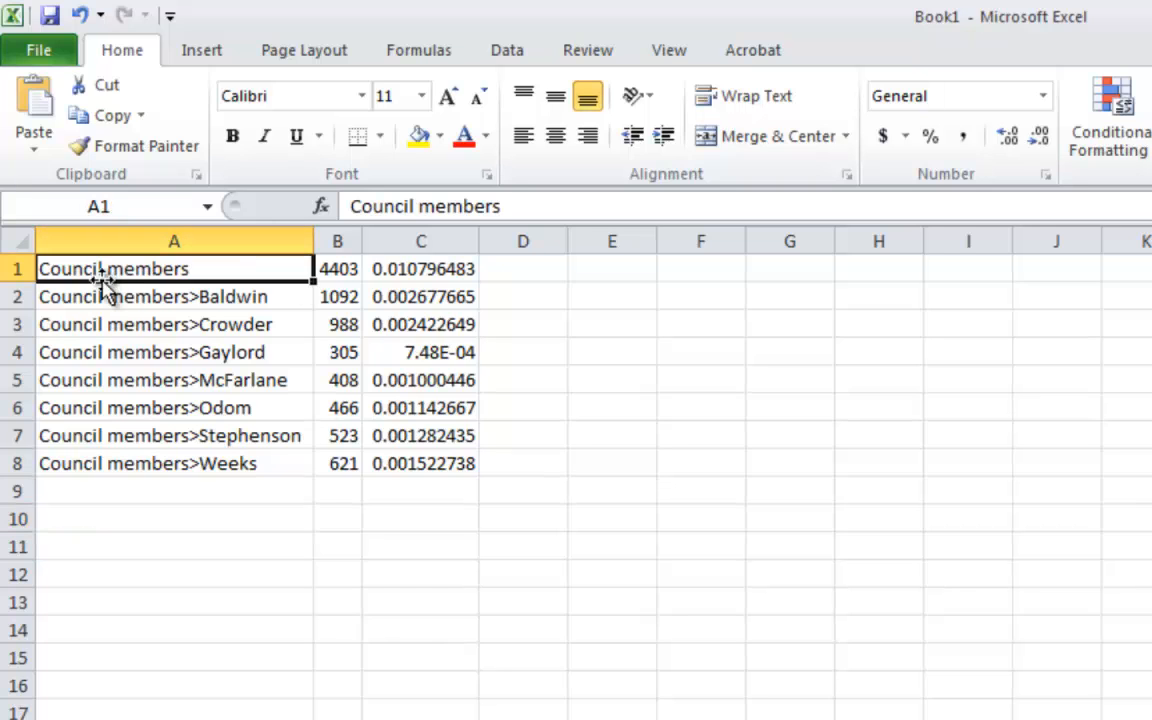
Step: Delete column C with the proportions from the pasted report and clear the column selection
click(414, 242)
right_click(416, 243)
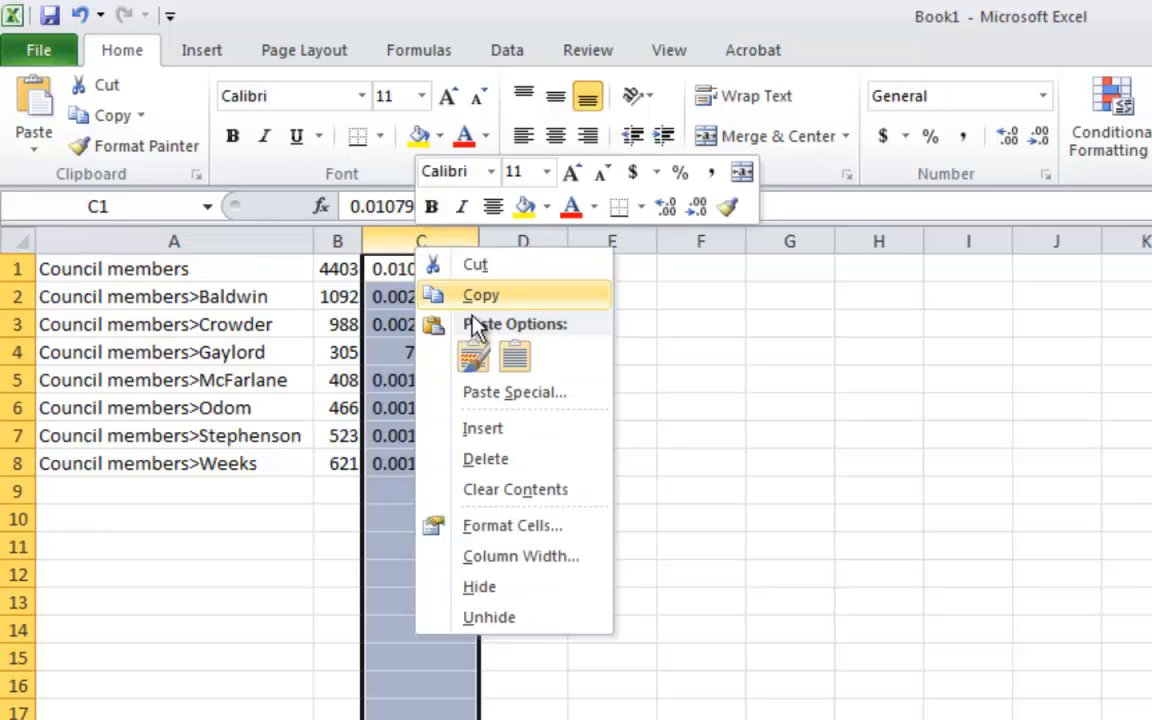
click(496, 460)
drag(470, 408, 457, 383)
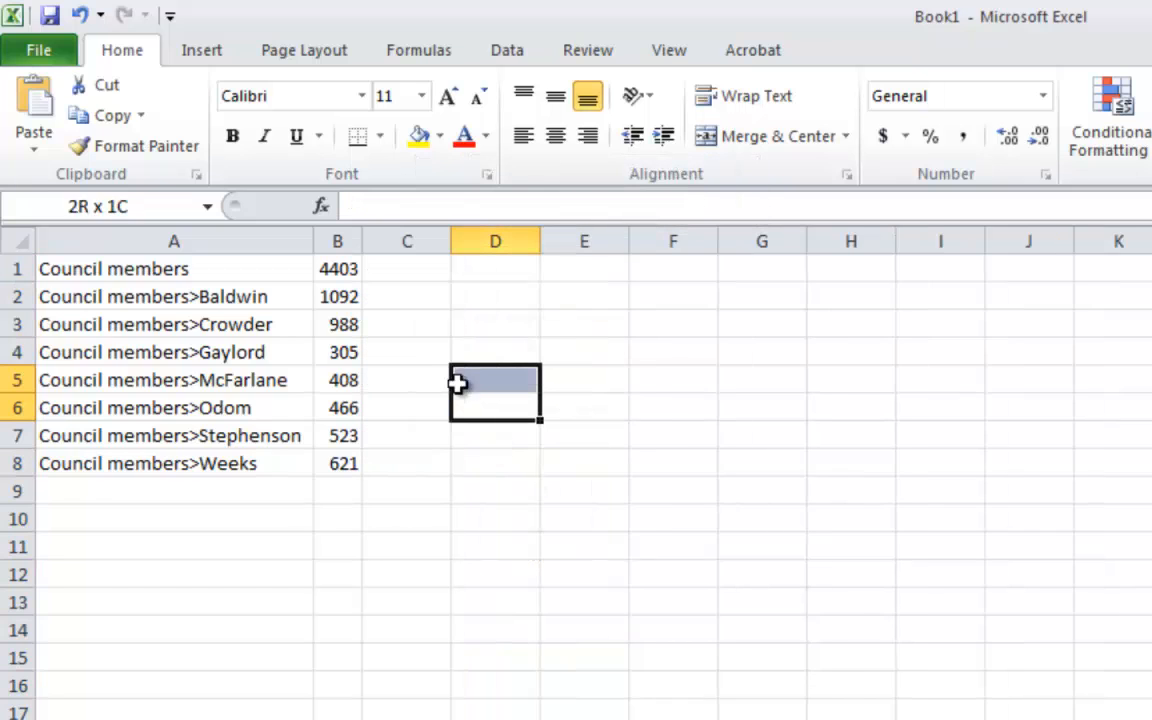
Step: Delete row 1, which holds the overall Council members entry
click(52, 270)
click(17, 269)
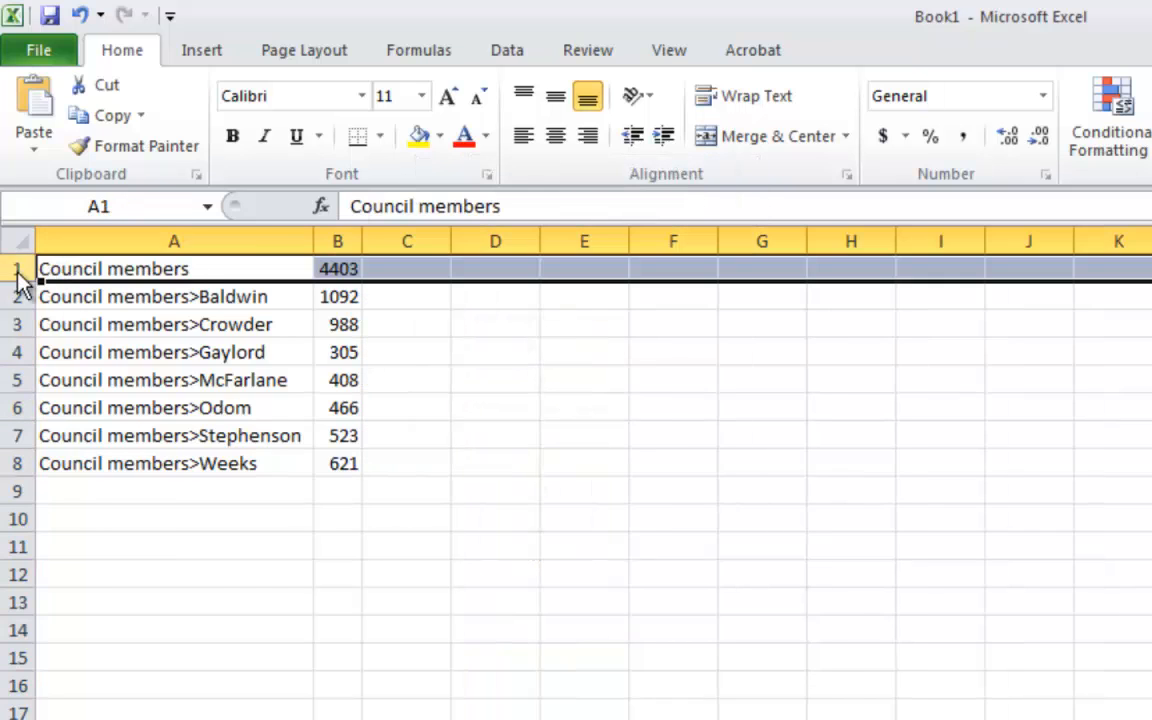
right_click(18, 270)
click(122, 484)
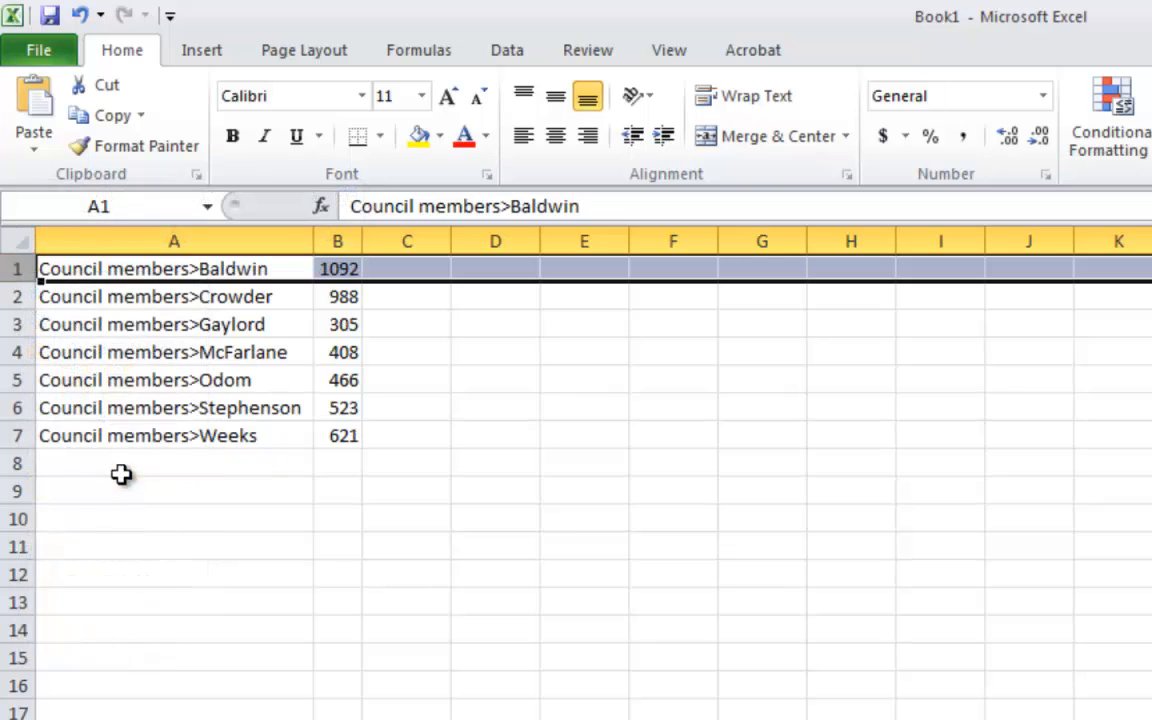
Step: Insert a header row above the data with the headings Name and Mentions, and fit column B's width to its contents
right_click(26, 270)
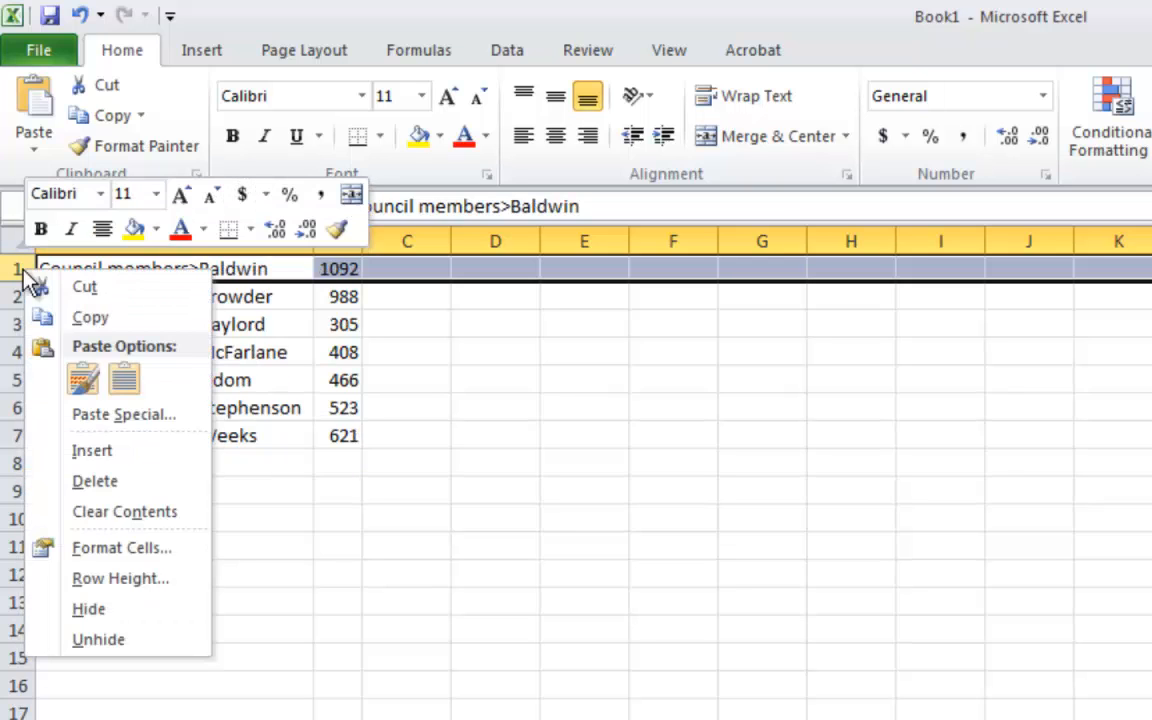
click(100, 451)
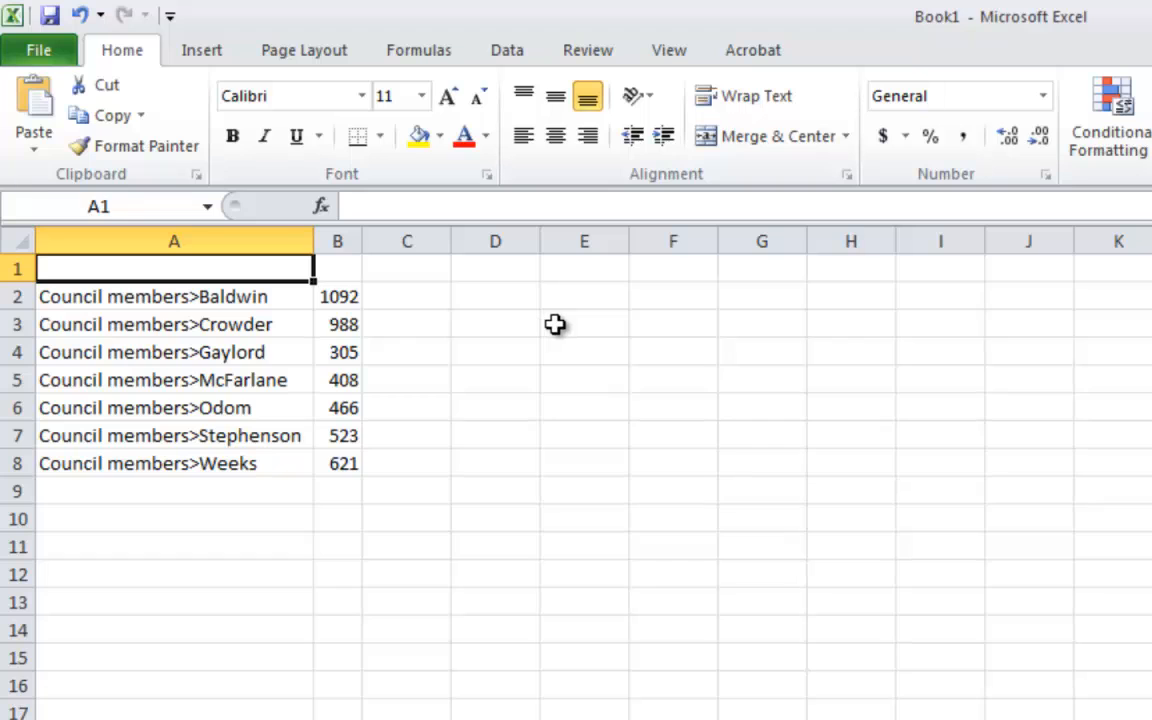
text(Name)
key(Tab)
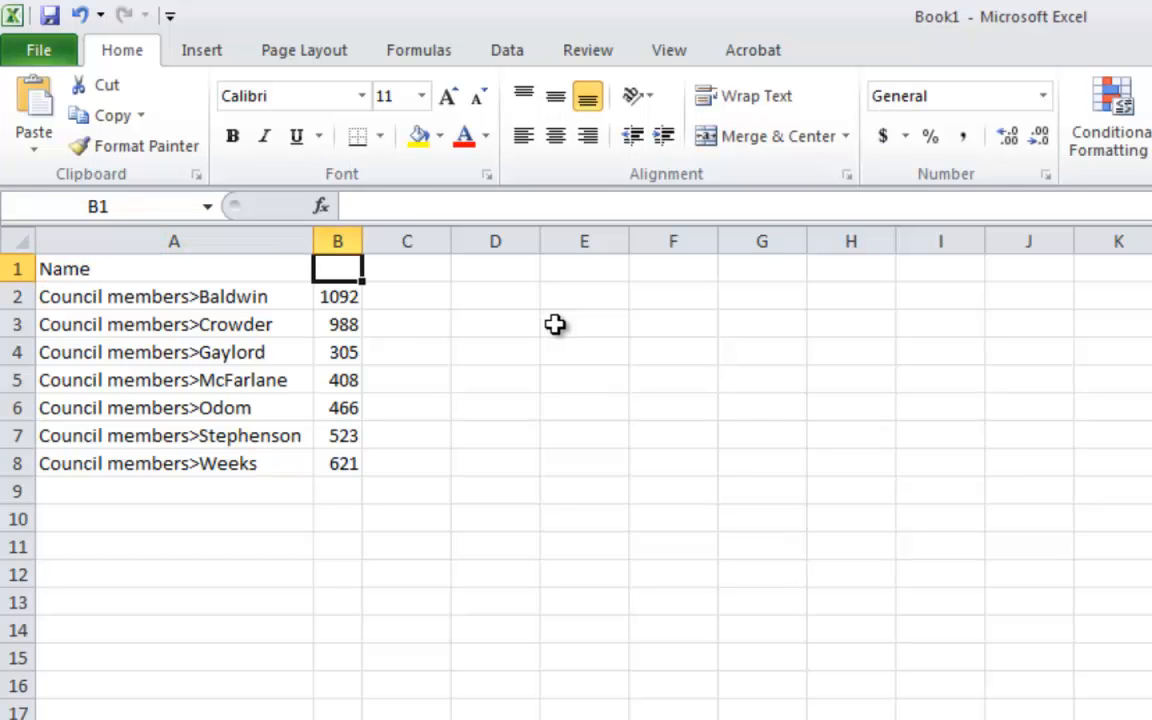
text(Mentions)
key(Return)
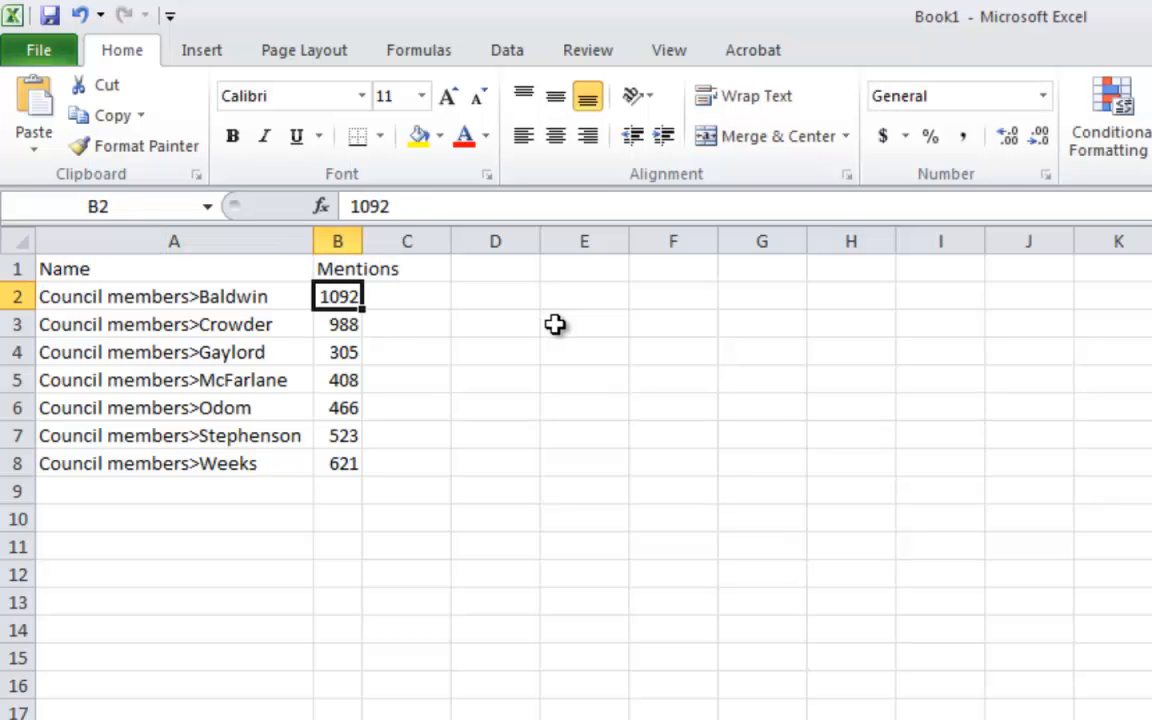
double_click(365, 237)
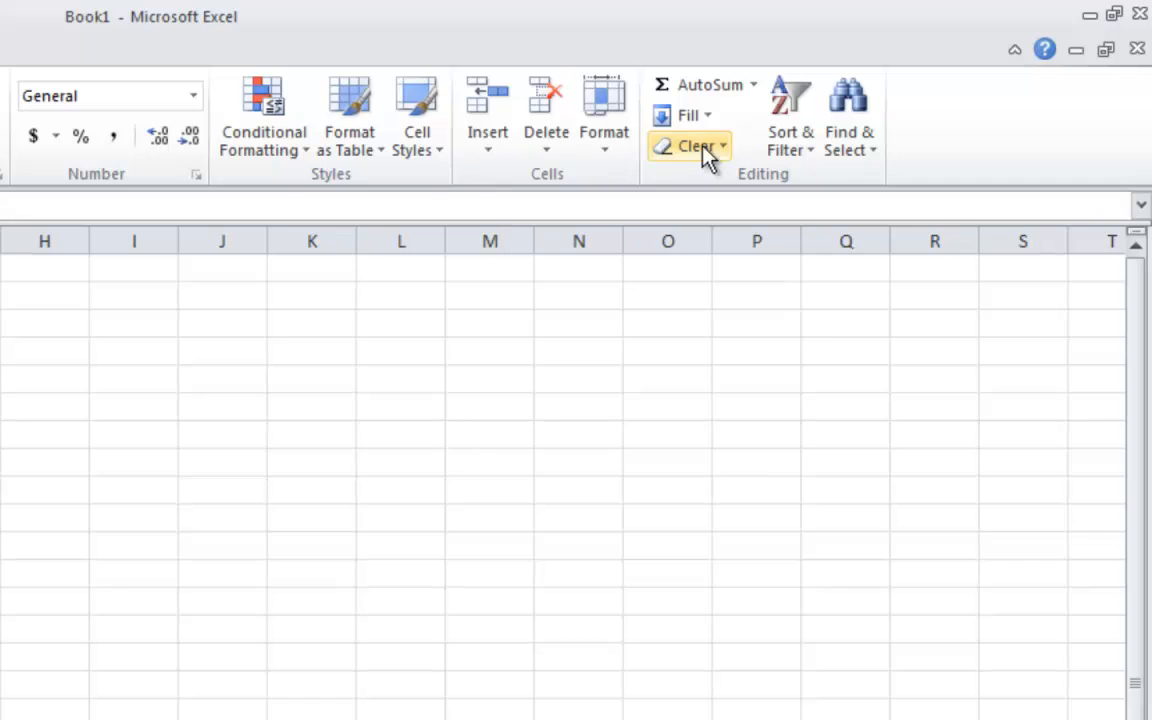
Step: Replace every "Council members>" in column A with nothing and fit the column's width to the shortened names
click(846, 160)
click(887, 210)
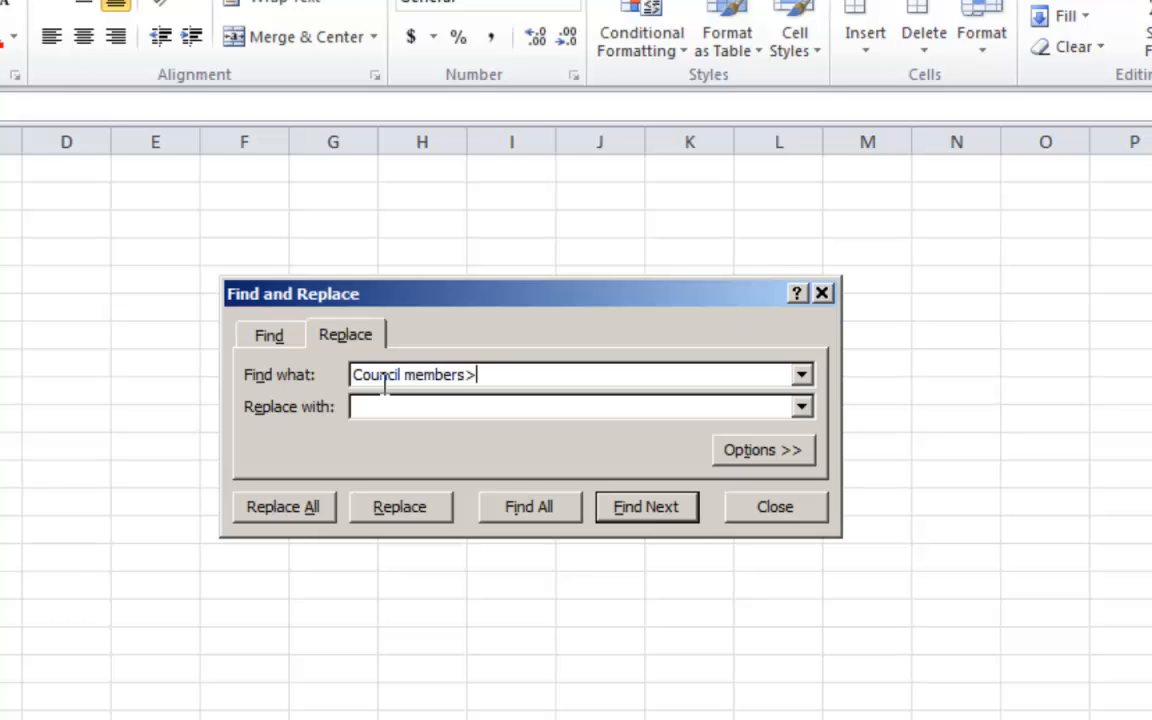
click(358, 406)
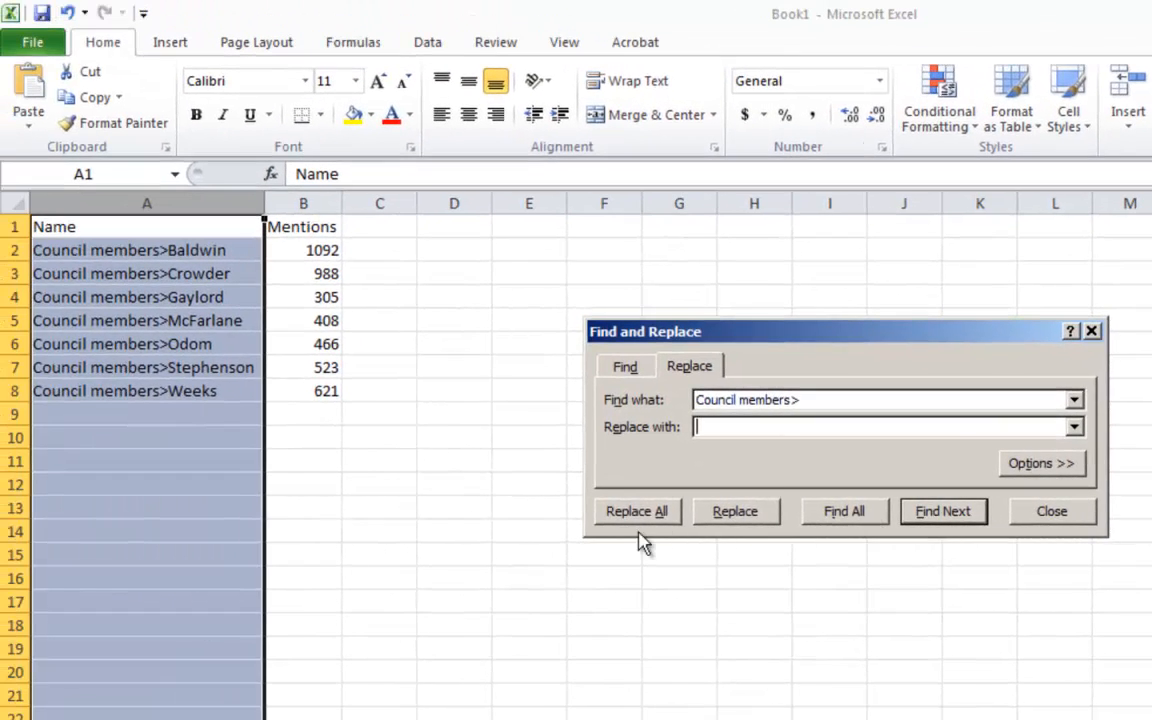
click(638, 512)
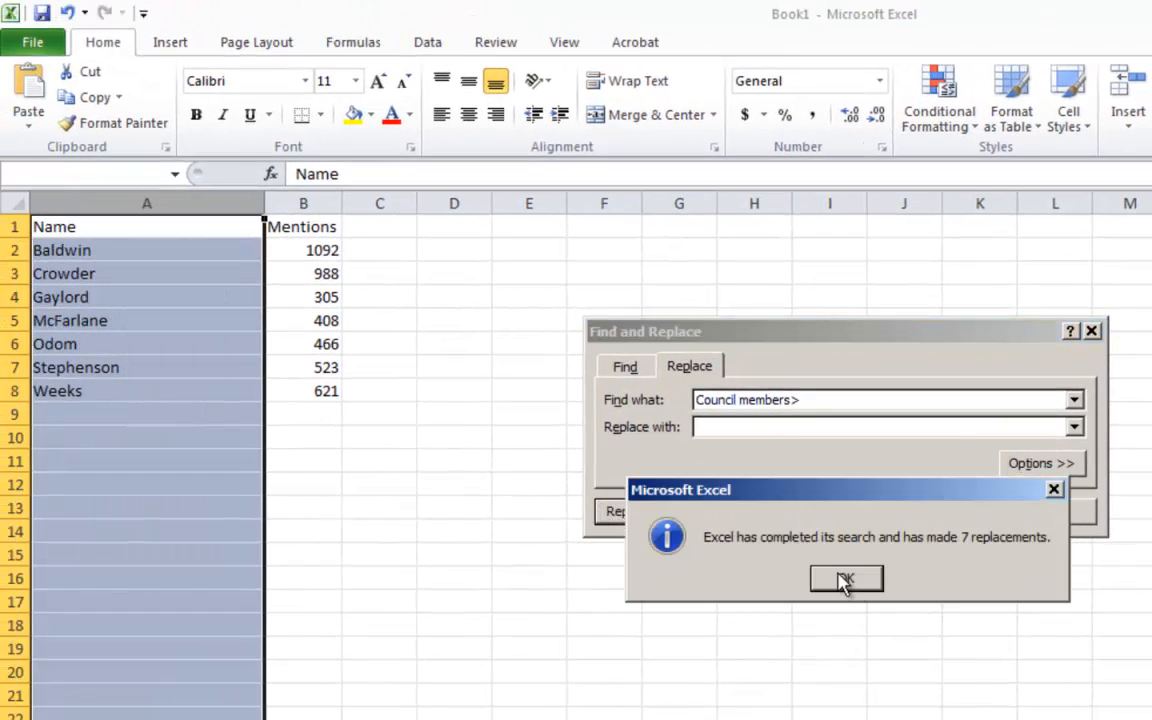
click(845, 582)
click(238, 368)
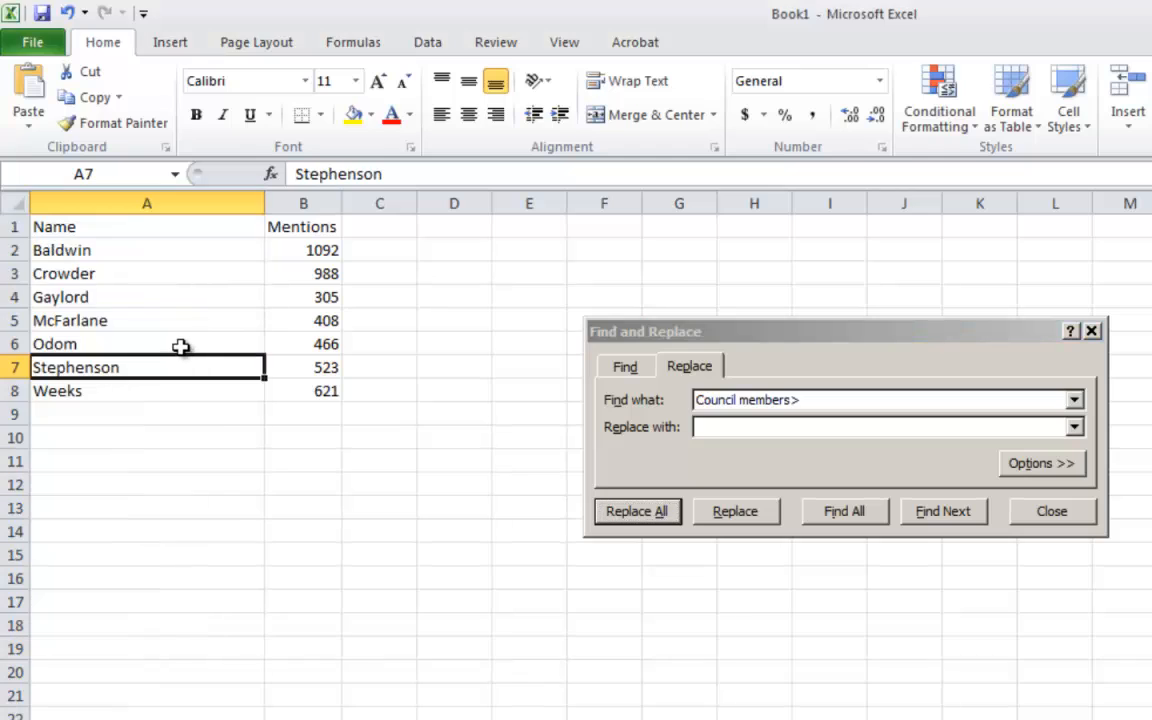
double_click(264, 207)
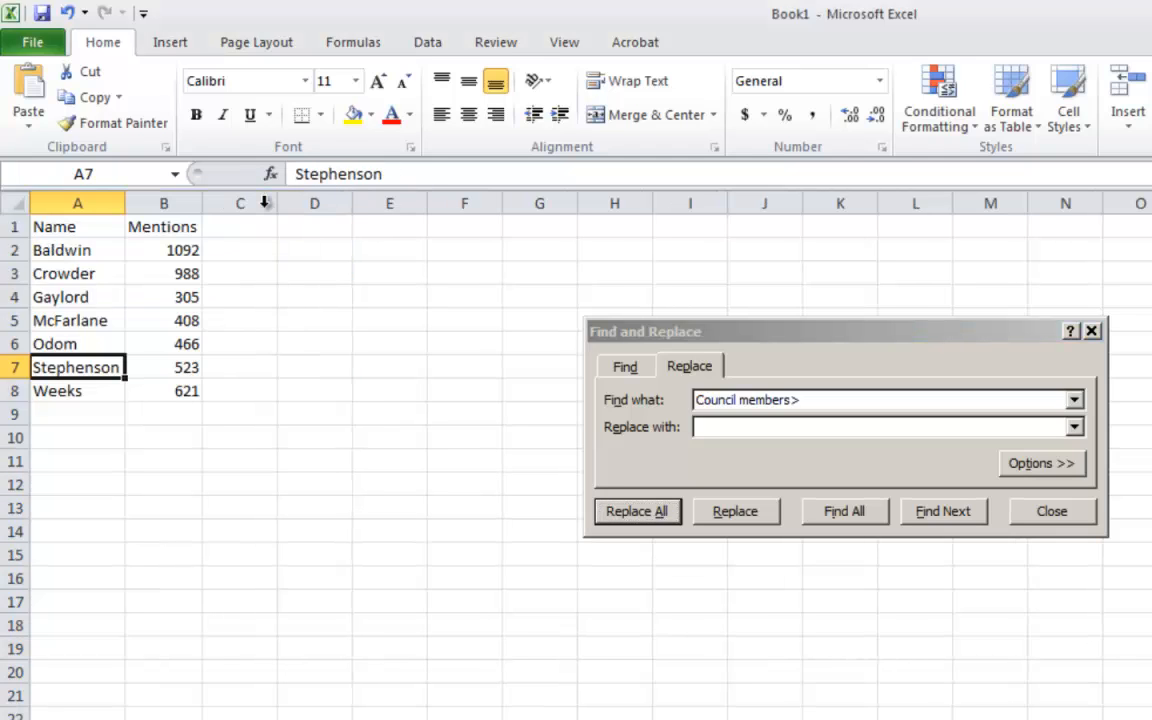
click(1032, 515)
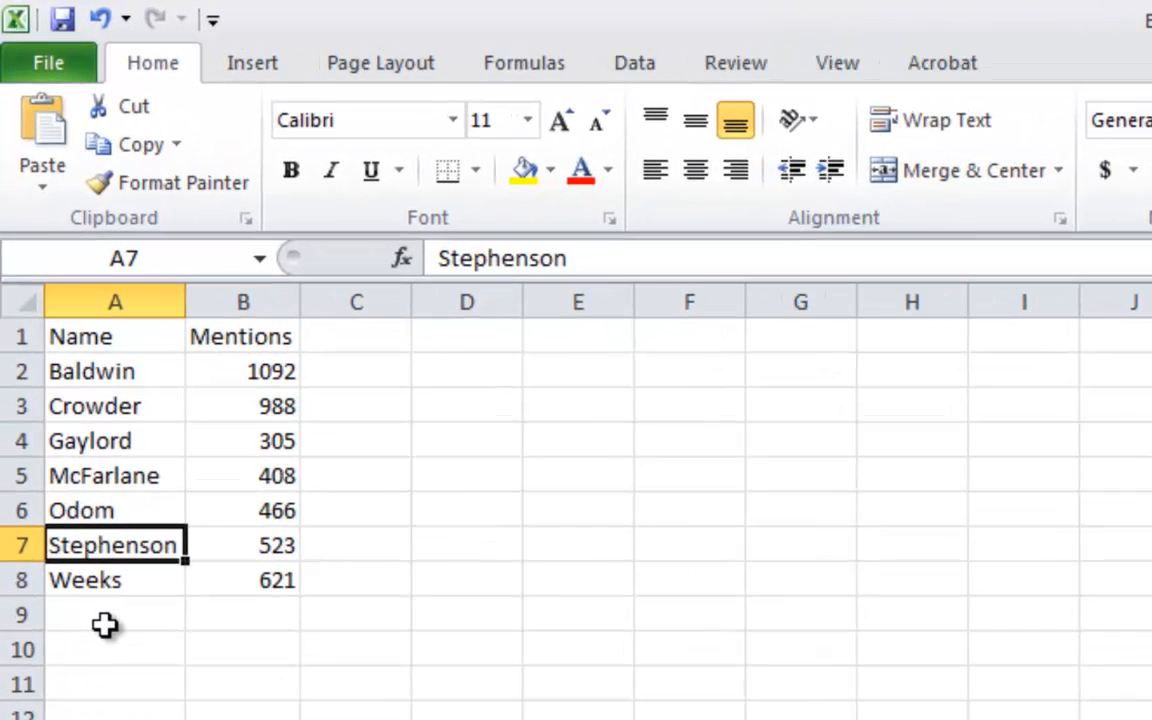
Step: Add a Total row in row 9 that sums the mentions in B2:B8
click(92, 550)
text(Total)
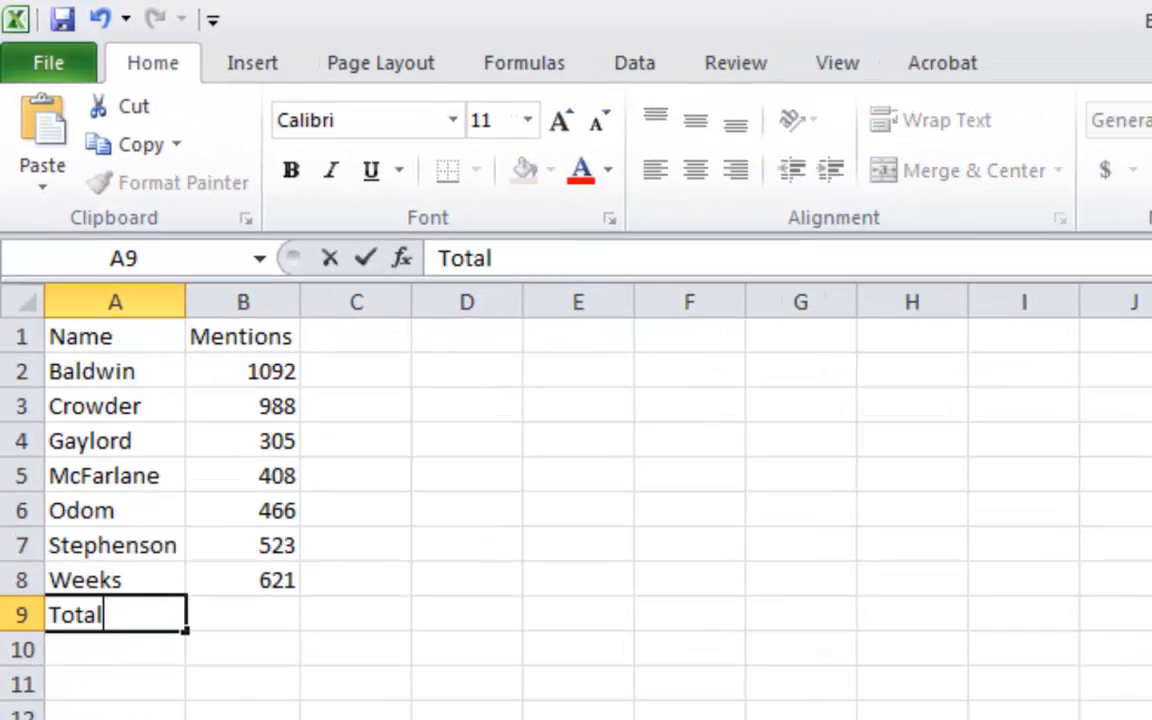
key(Tab)
text(=sum()
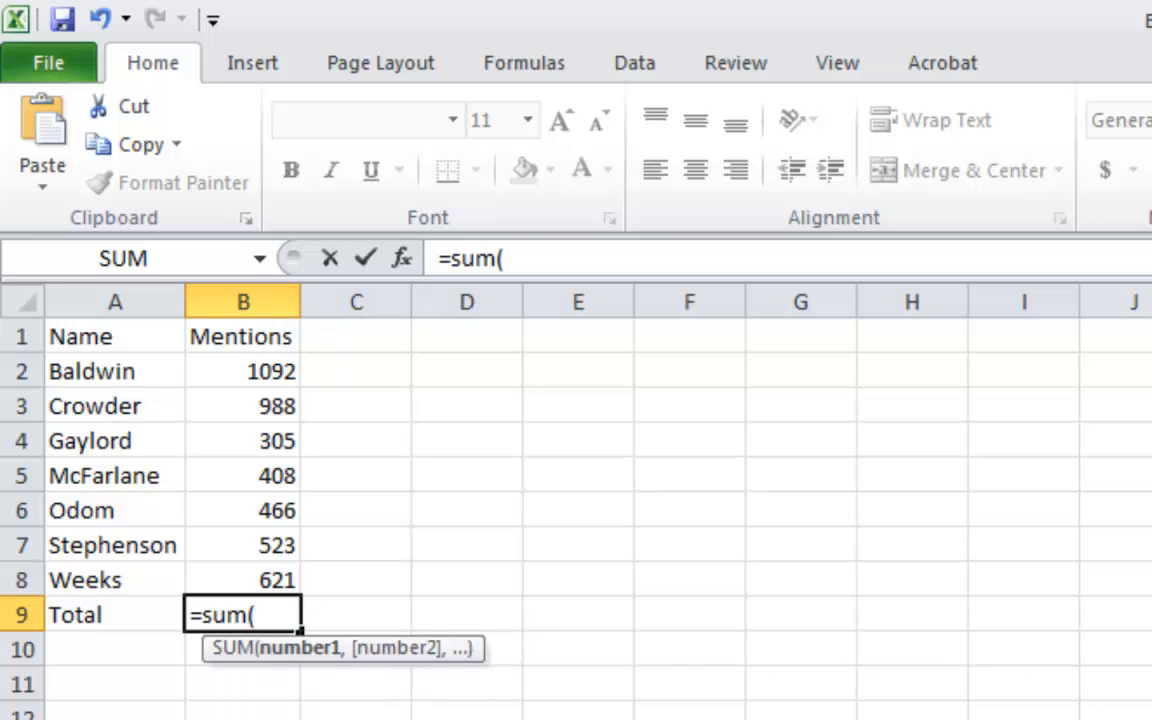
drag(270, 580, 270, 370)
key(Return)
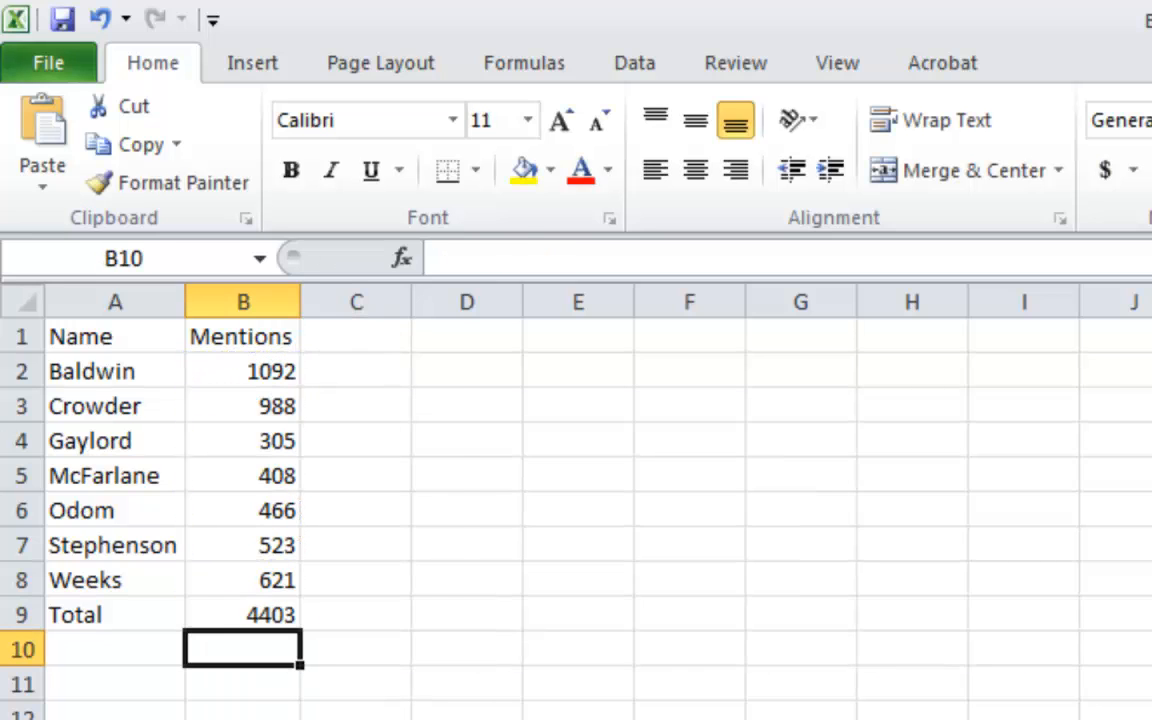
Step: Enter the formula =B2/B9 in cell C2 to compute the first member's share of all mentions
key(Up)
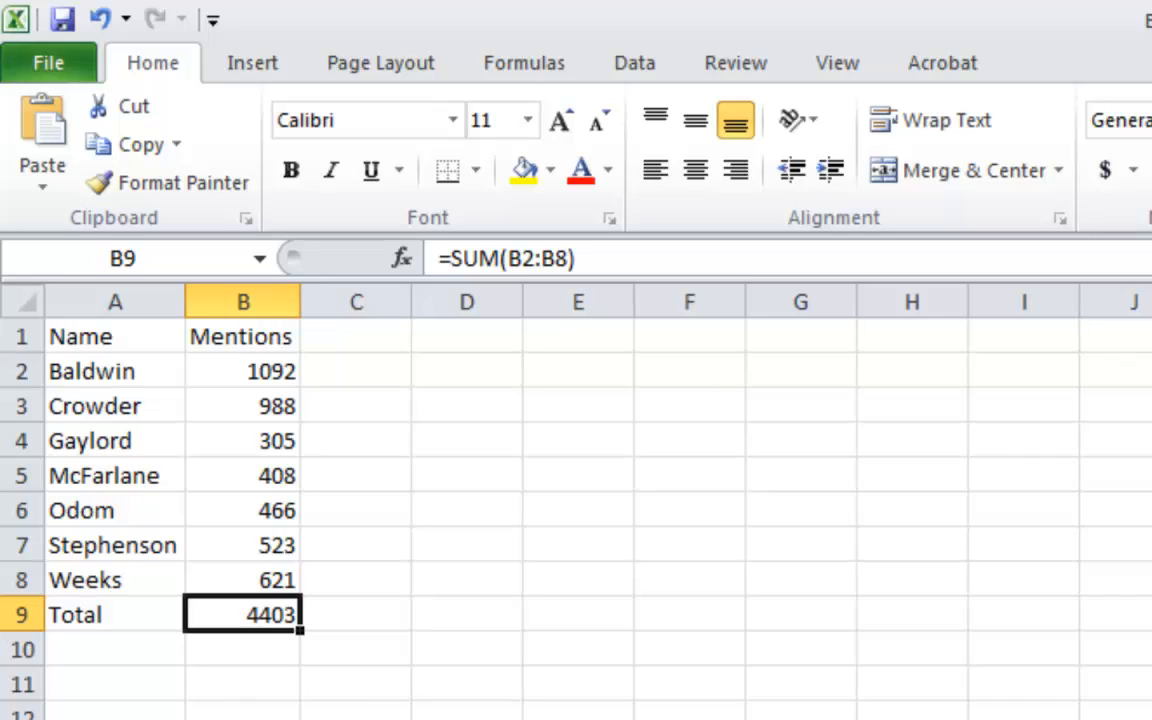
key(Right)
key(Up)
key(Up)
key(Up)
key(Up)
key(Up)
key(Up)
key(Up)
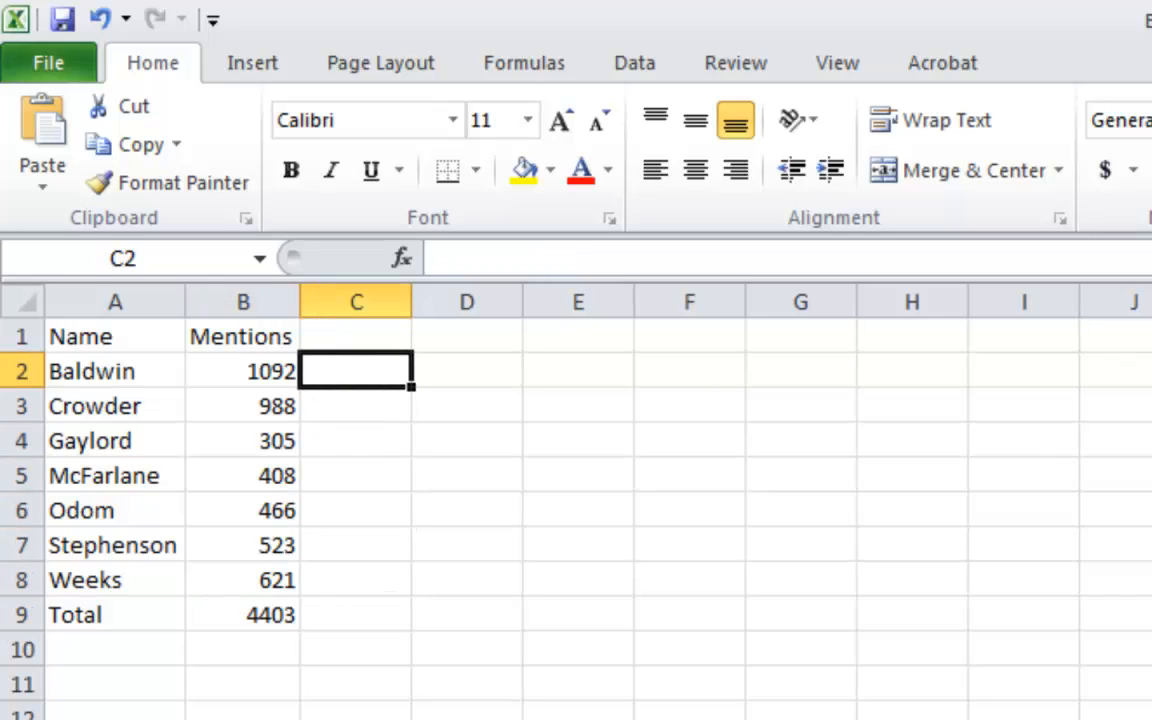
text(=)
key(Left)
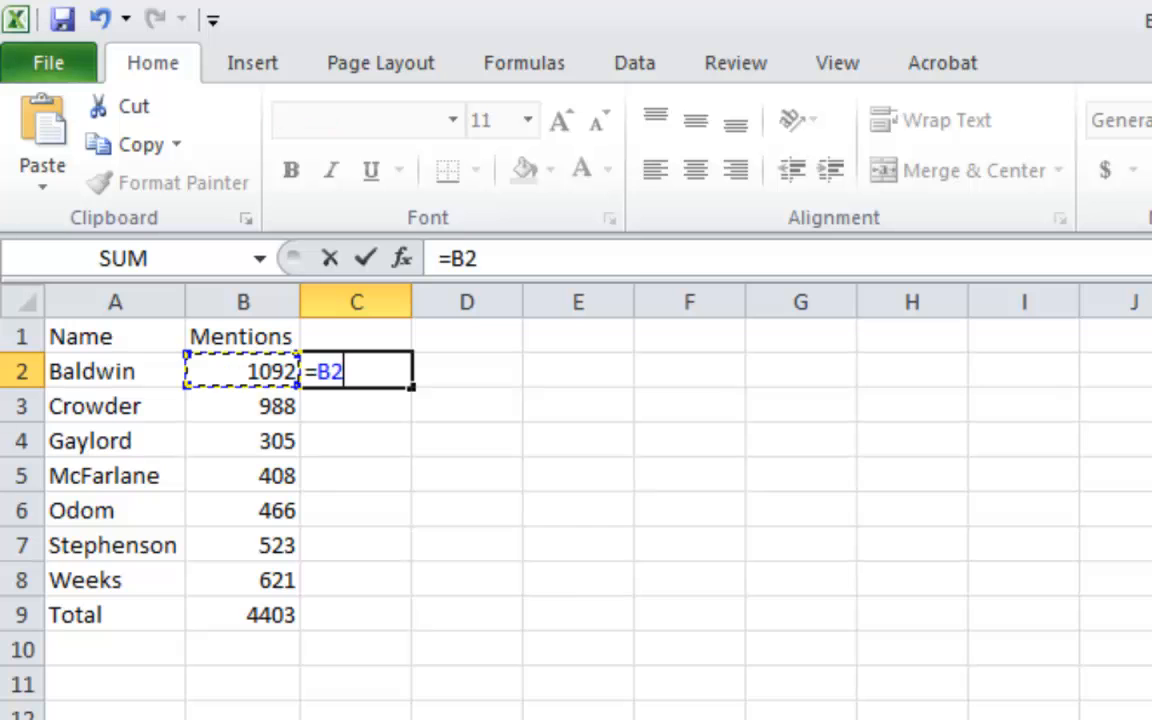
text(/)
key(Left)
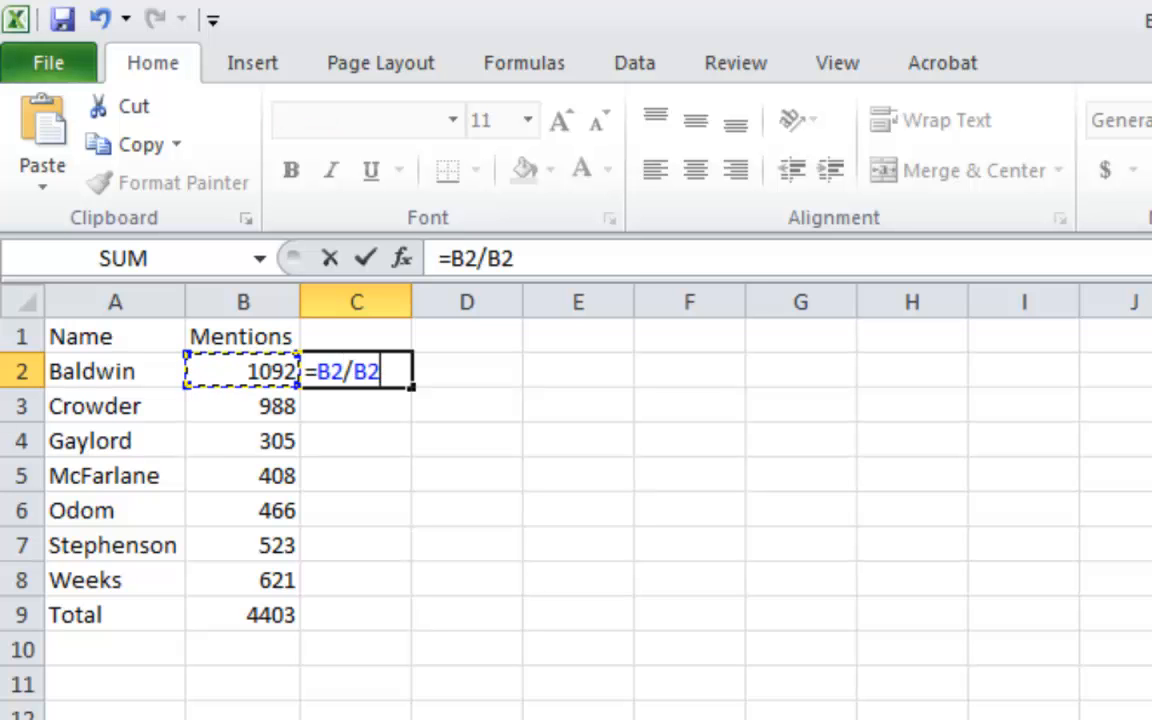
key(Down)
key(Down)
key(Down)
key(Down)
key(Down)
key(Down)
key(Down)
key(Return)
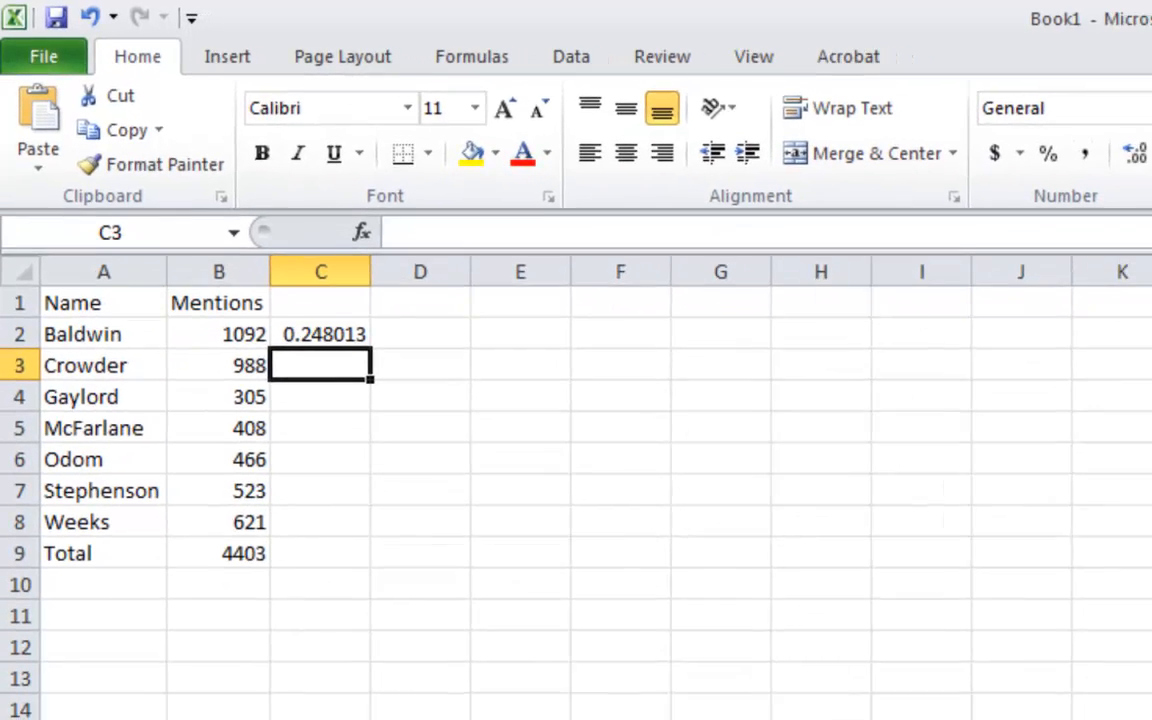
Step: Format cell C2 as a percentage and enter the heading "Pct." in C1
key(Up)
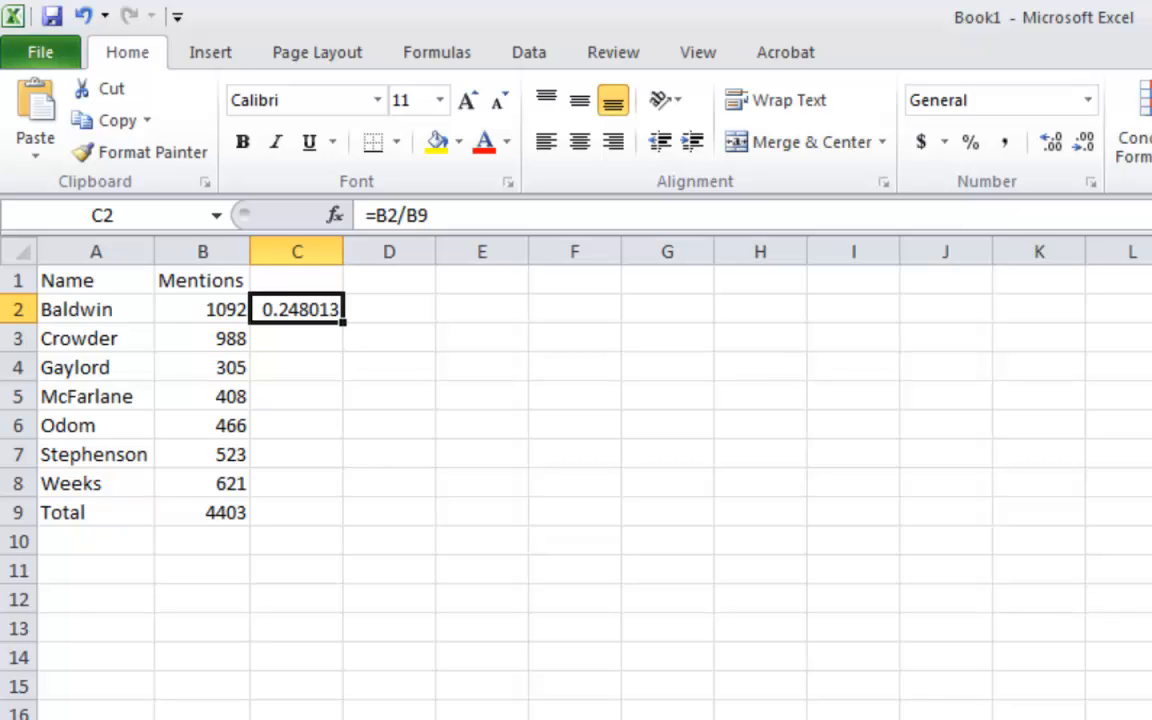
click(970, 142)
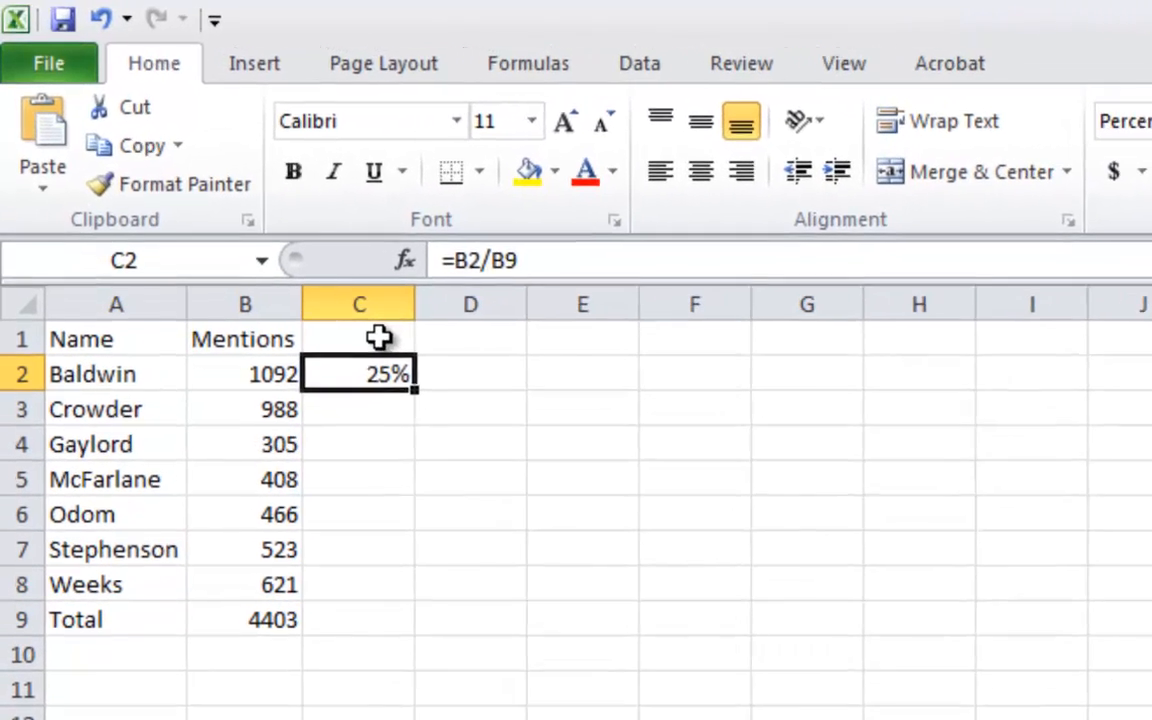
click(300, 282)
text(Pct.)
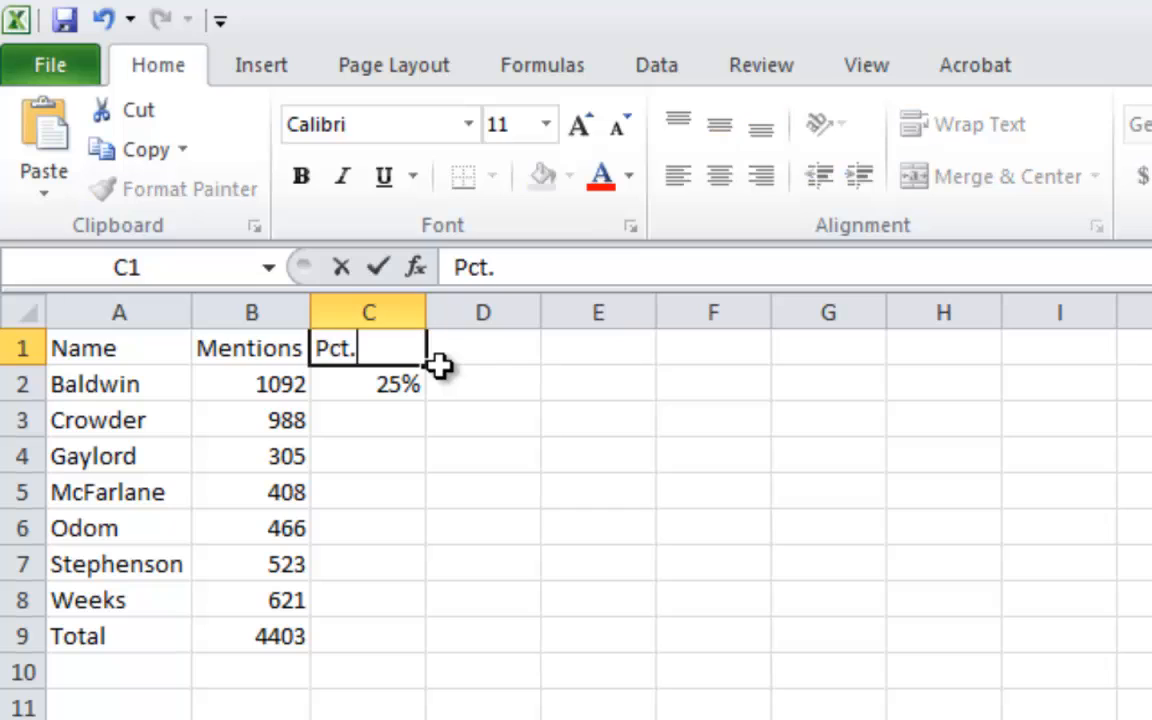
key(Return)
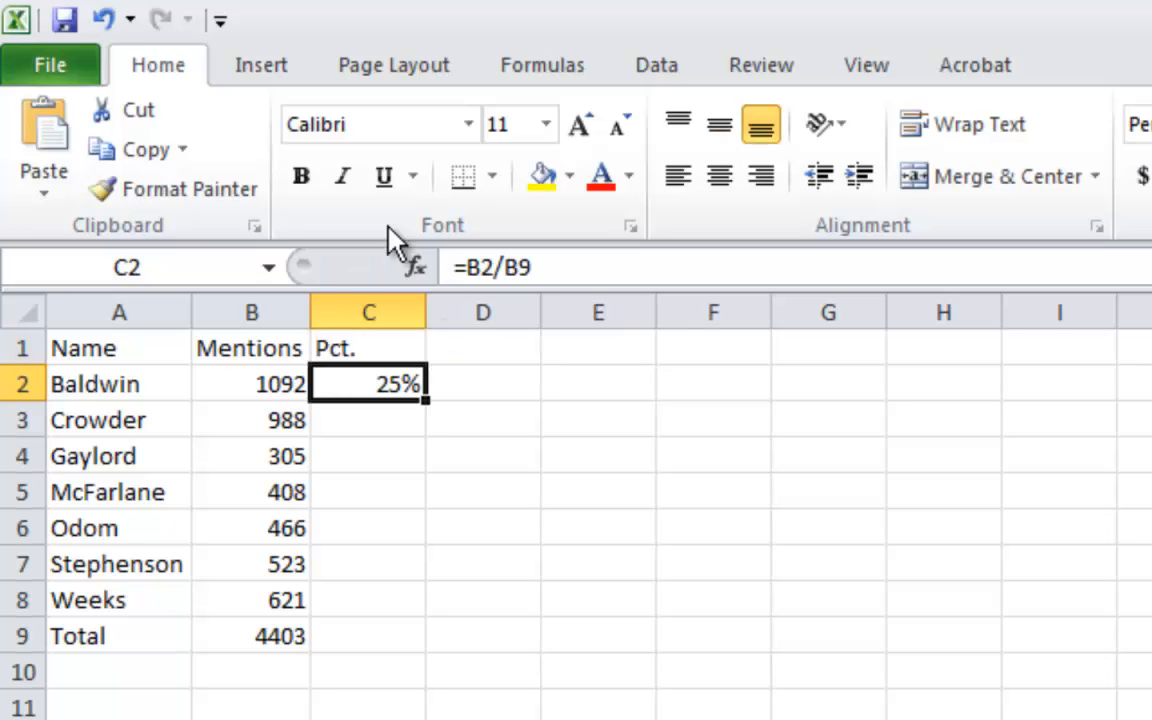
Step: Make the total's reference in C2 absolute so that the formula reads =B2/$B$9
click(508, 266)
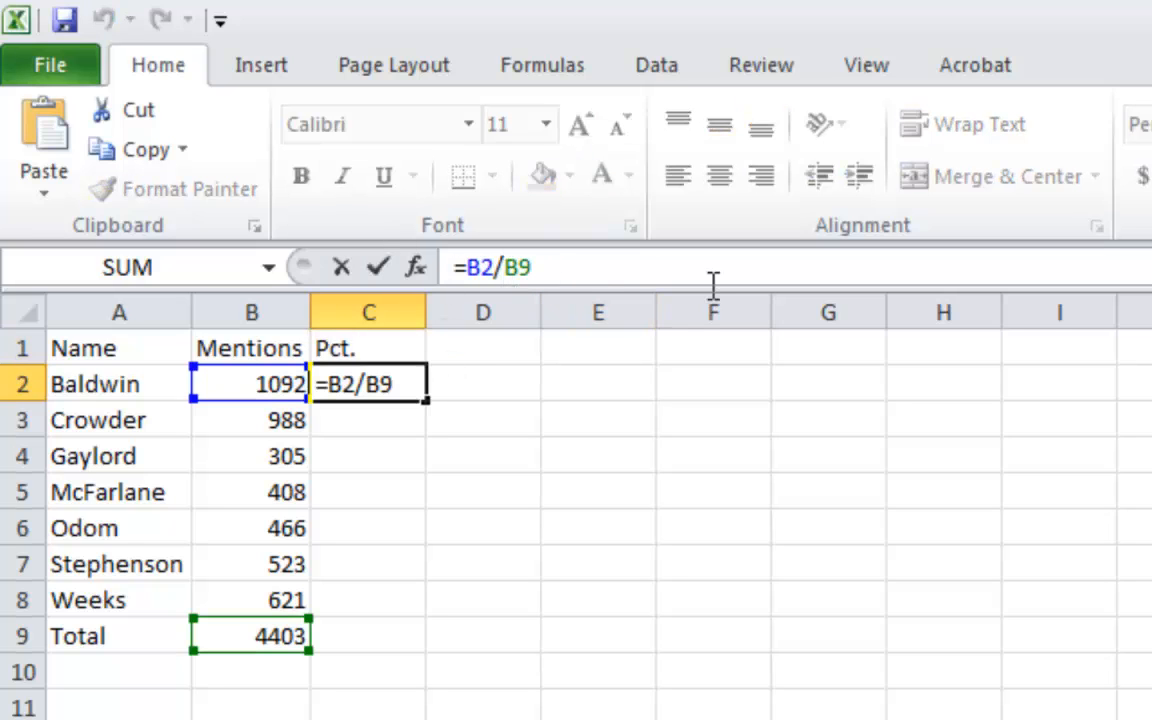
text($)
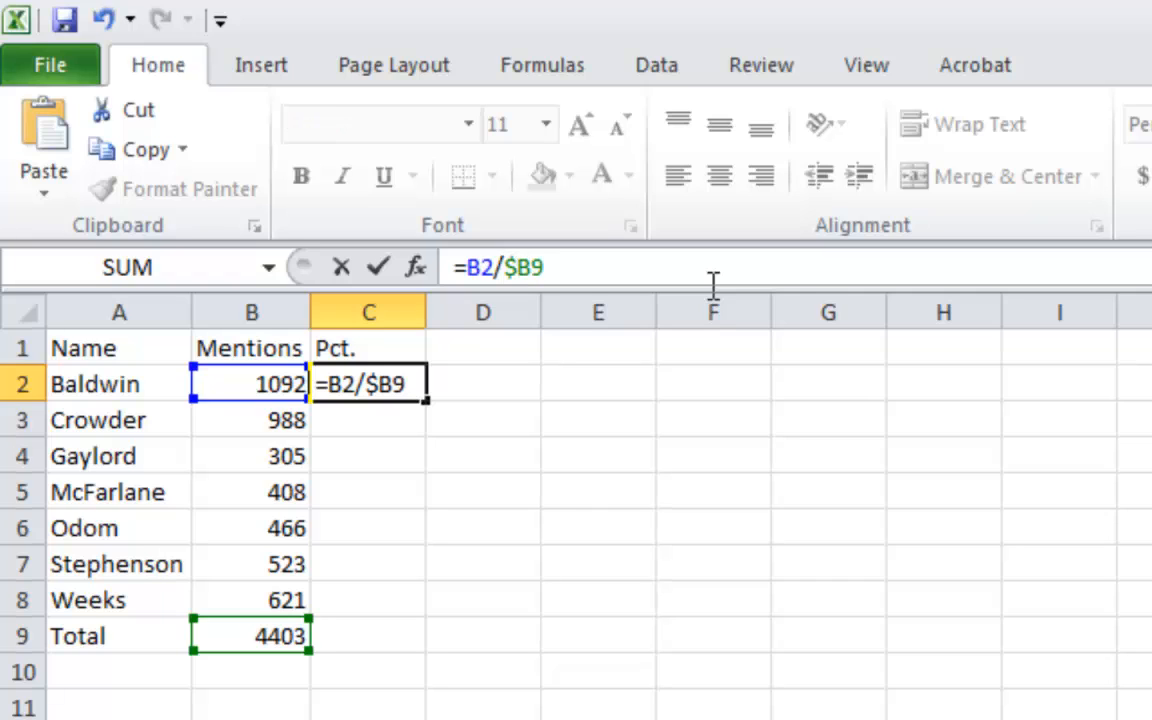
key(Right)
text($)
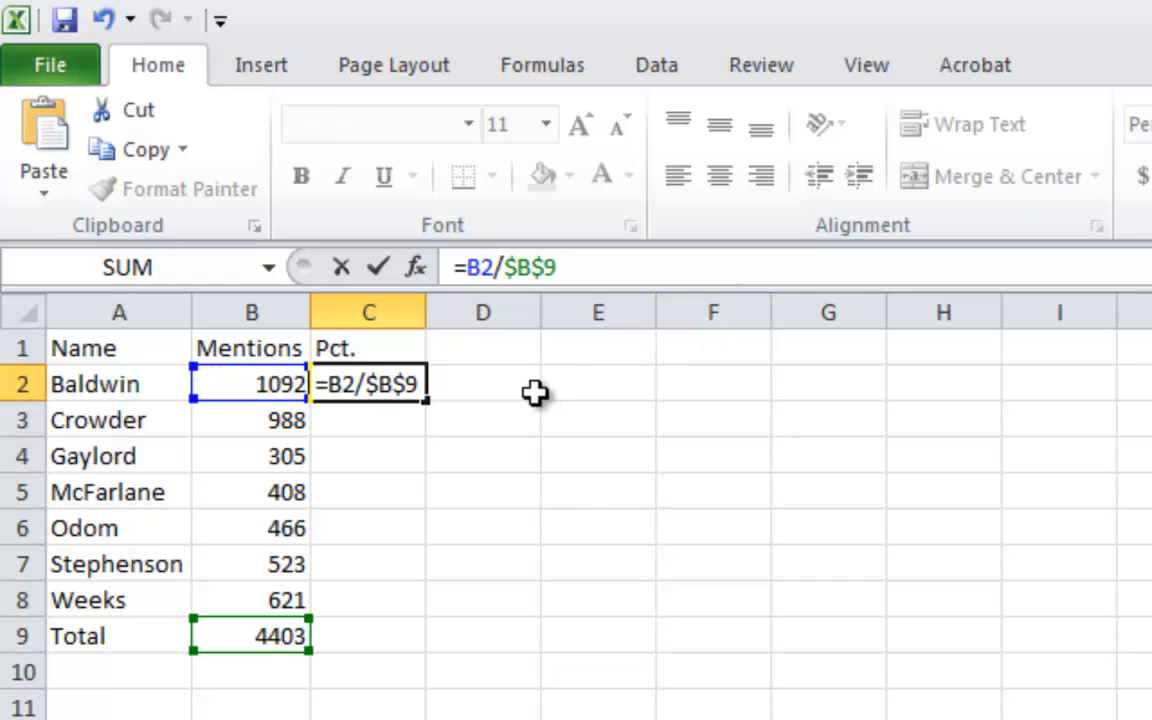
key(Return)
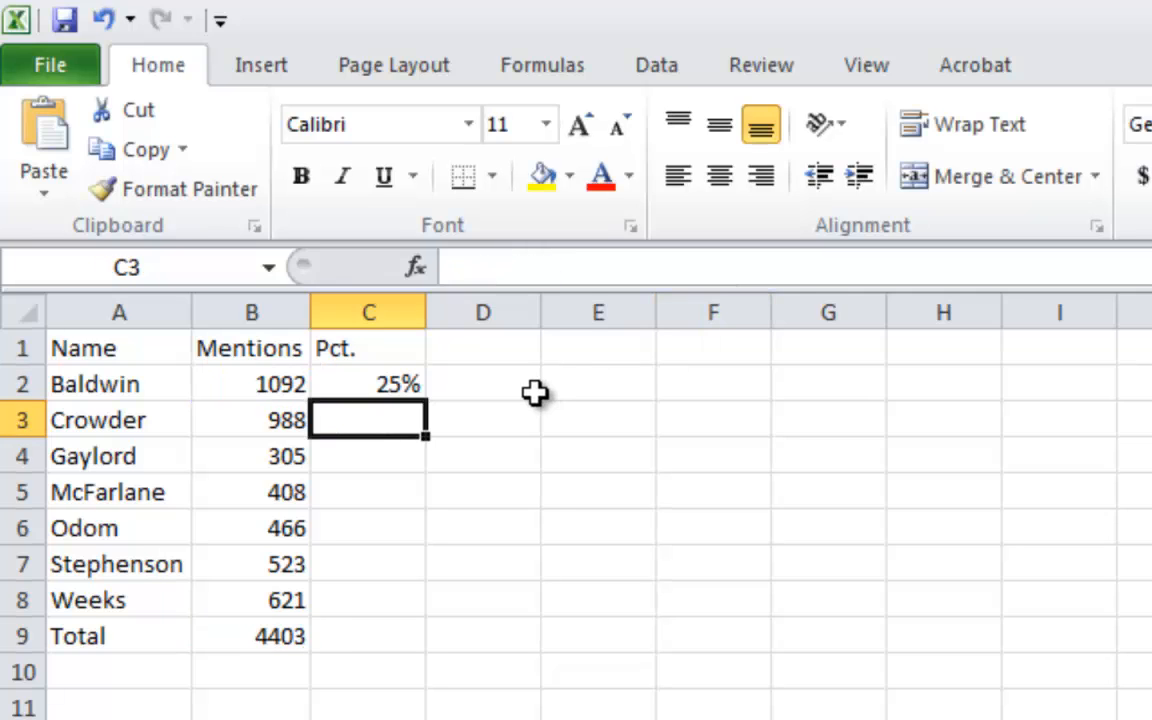
Step: Fill the percentage formula from C2 down through C8 and clear the selection
click(408, 382)
drag(422, 399, 410, 618)
click(368, 682)
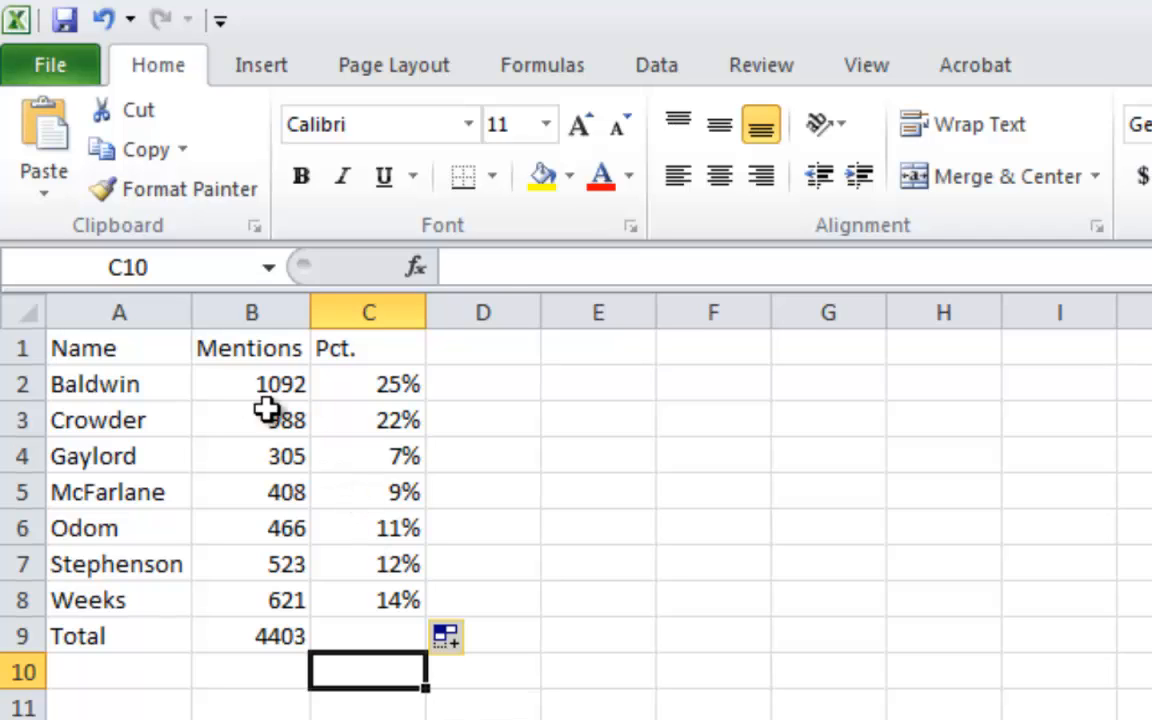
Step: Insert a 2-D clustered column chart of the names and mention counts in A1:B8
drag(186, 346, 240, 546)
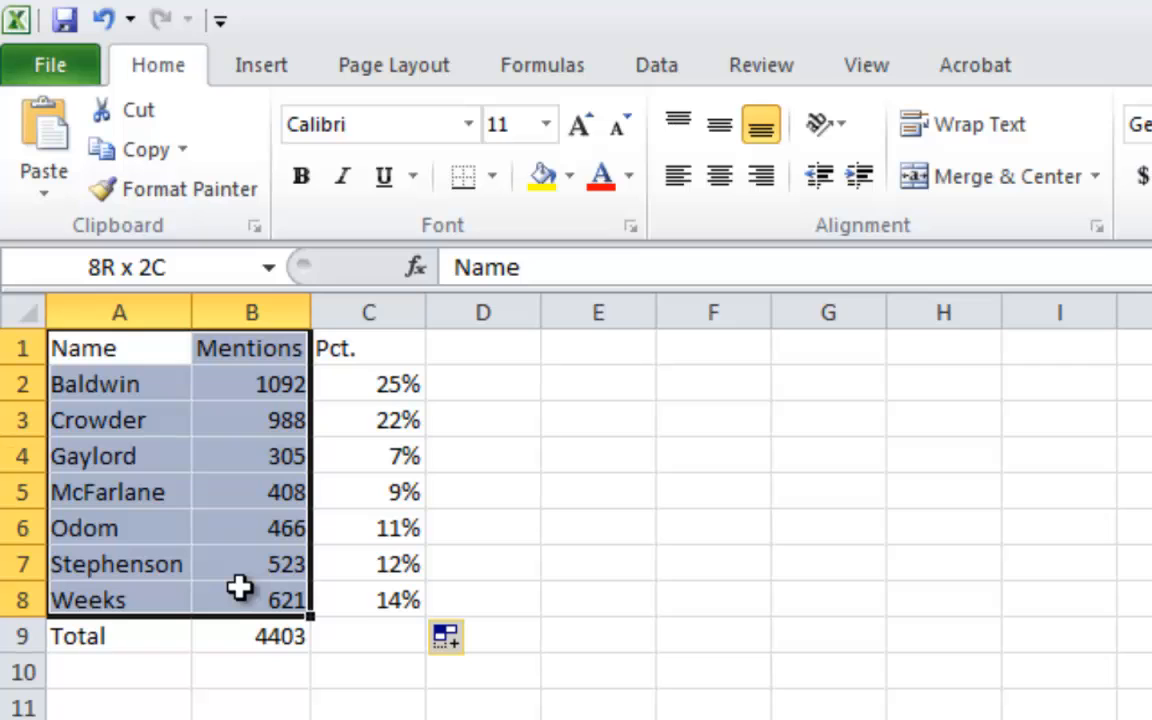
drag(240, 588, 258, 586)
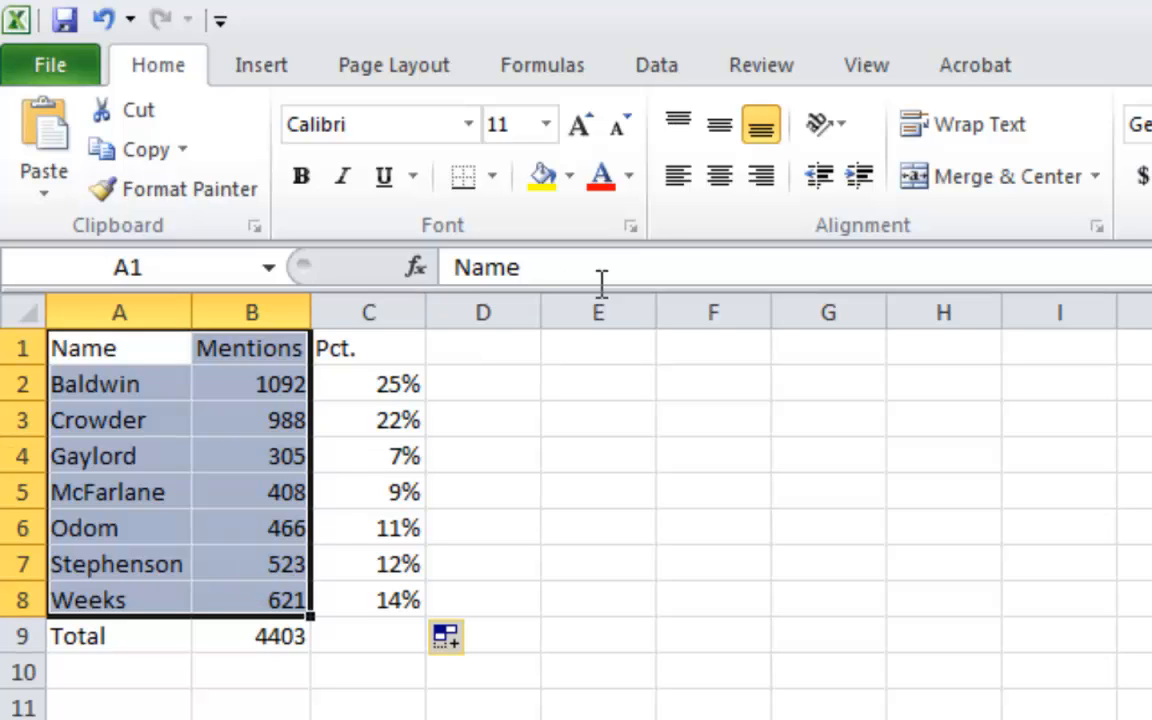
click(272, 66)
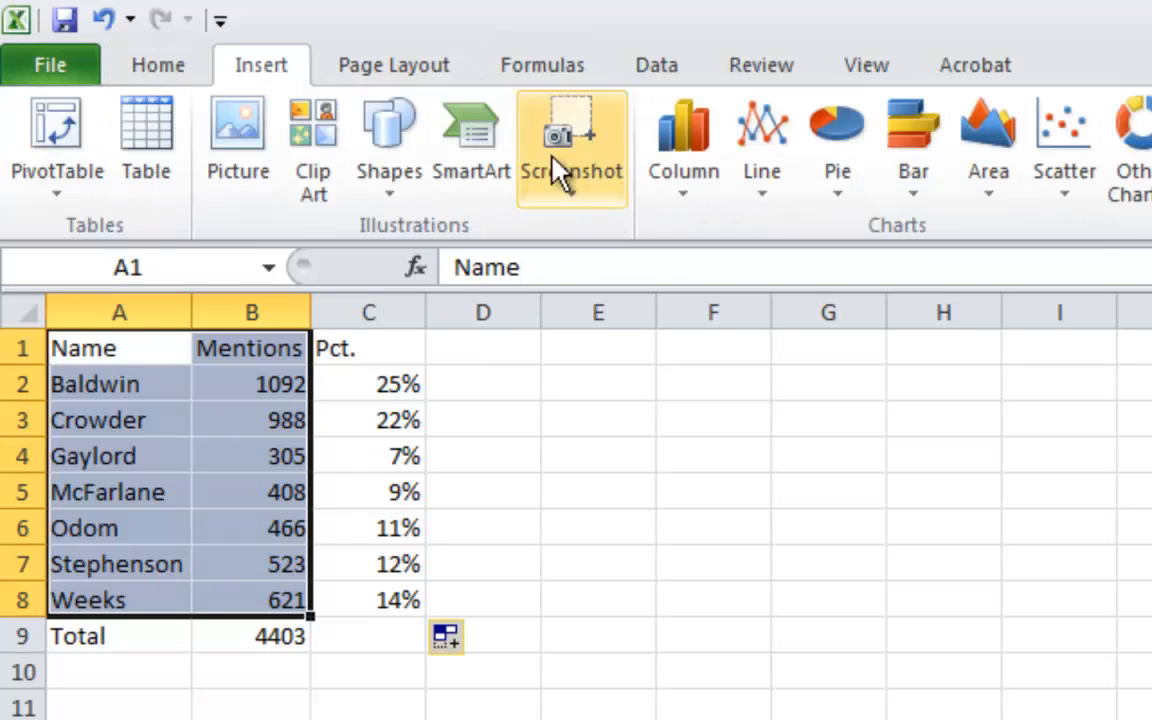
click(688, 180)
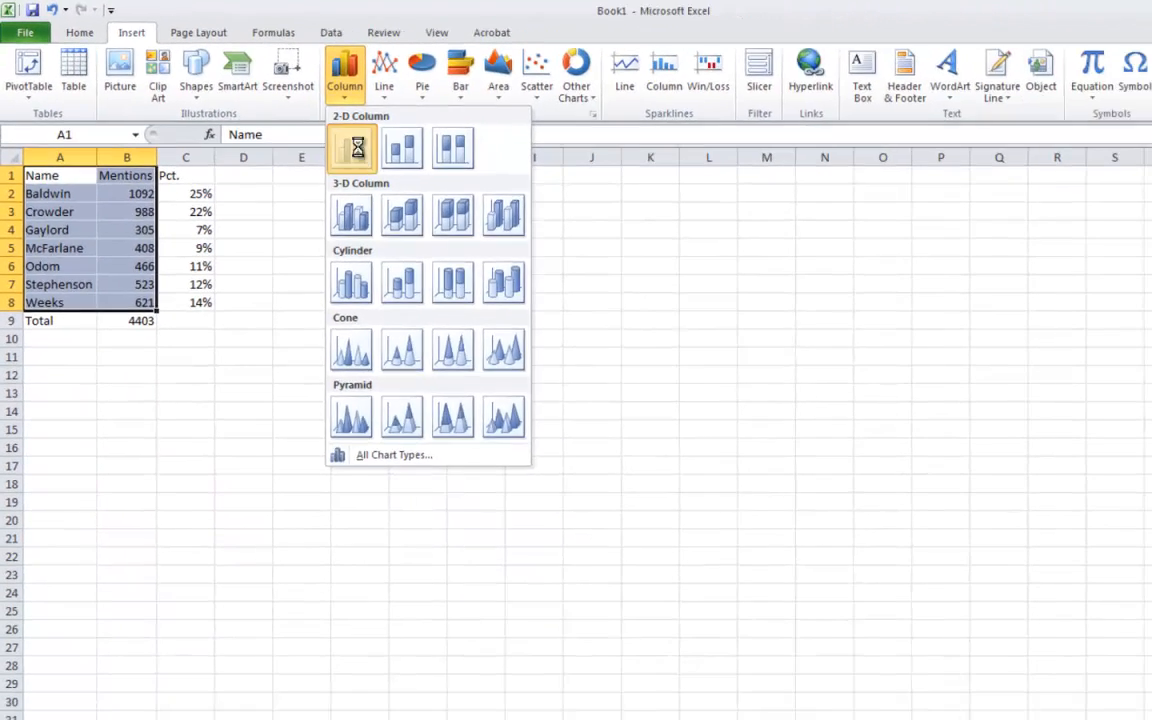
click(673, 284)
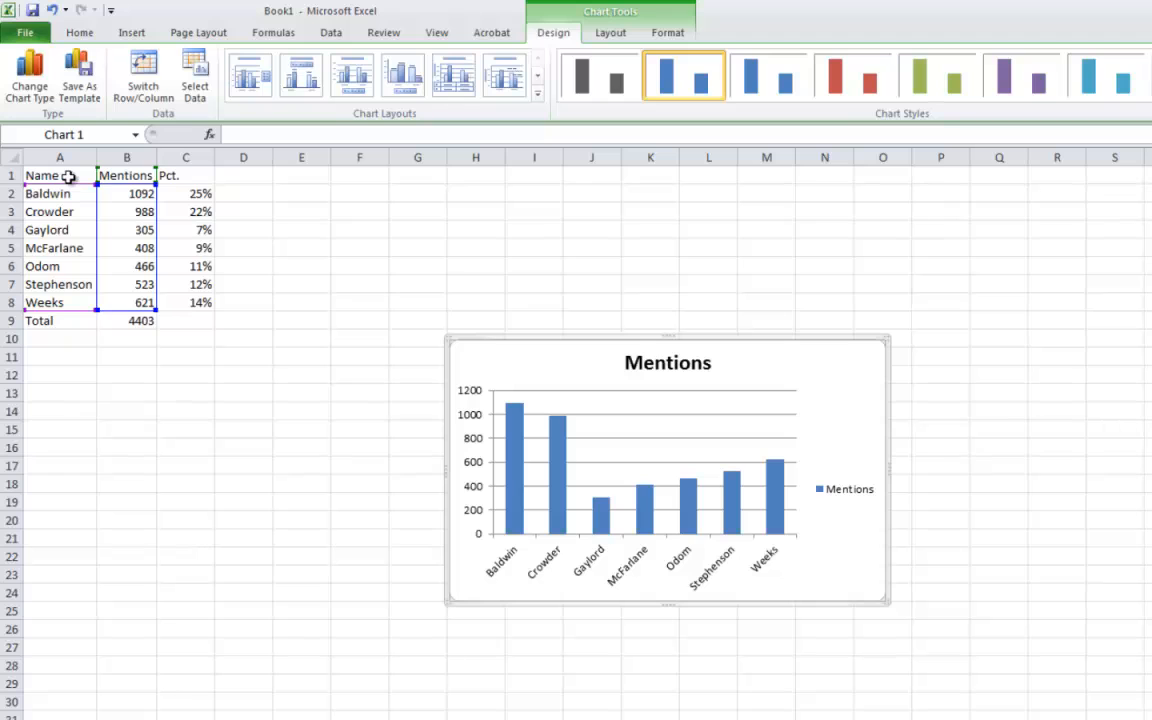
Step: Sort the table in A1:C8 by Mentions from smallest to largest, leaving out the Total row, and clear the selection
drag(68, 176, 205, 301)
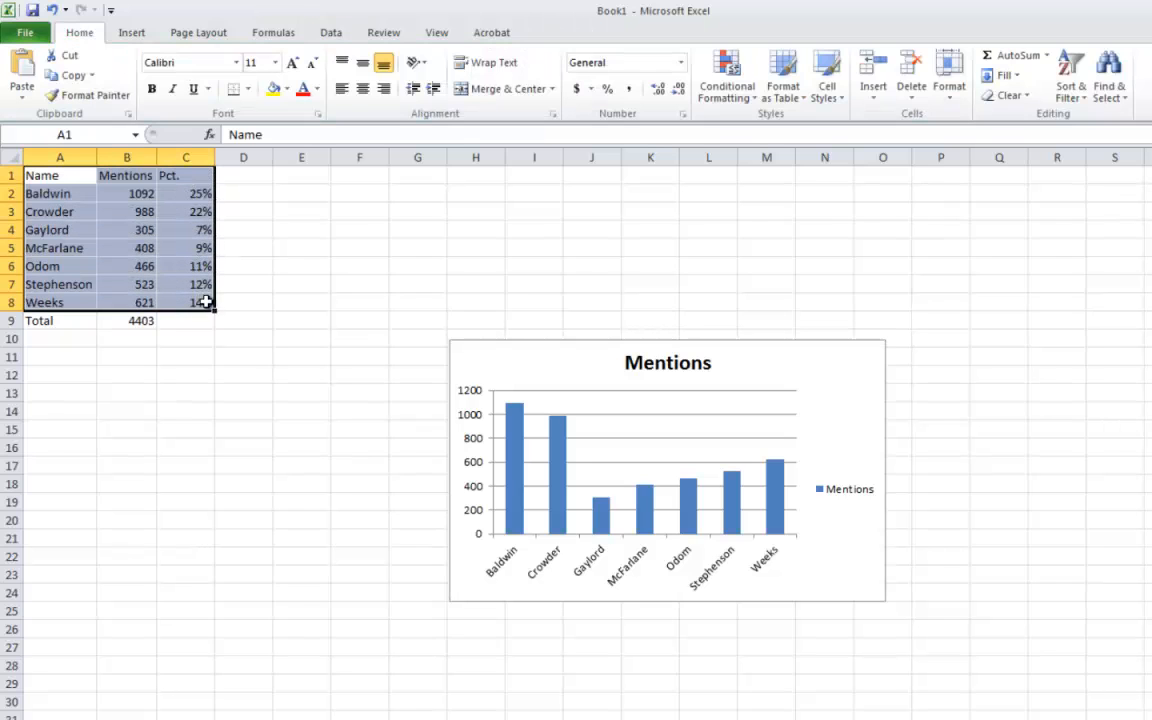
click(334, 38)
click(424, 80)
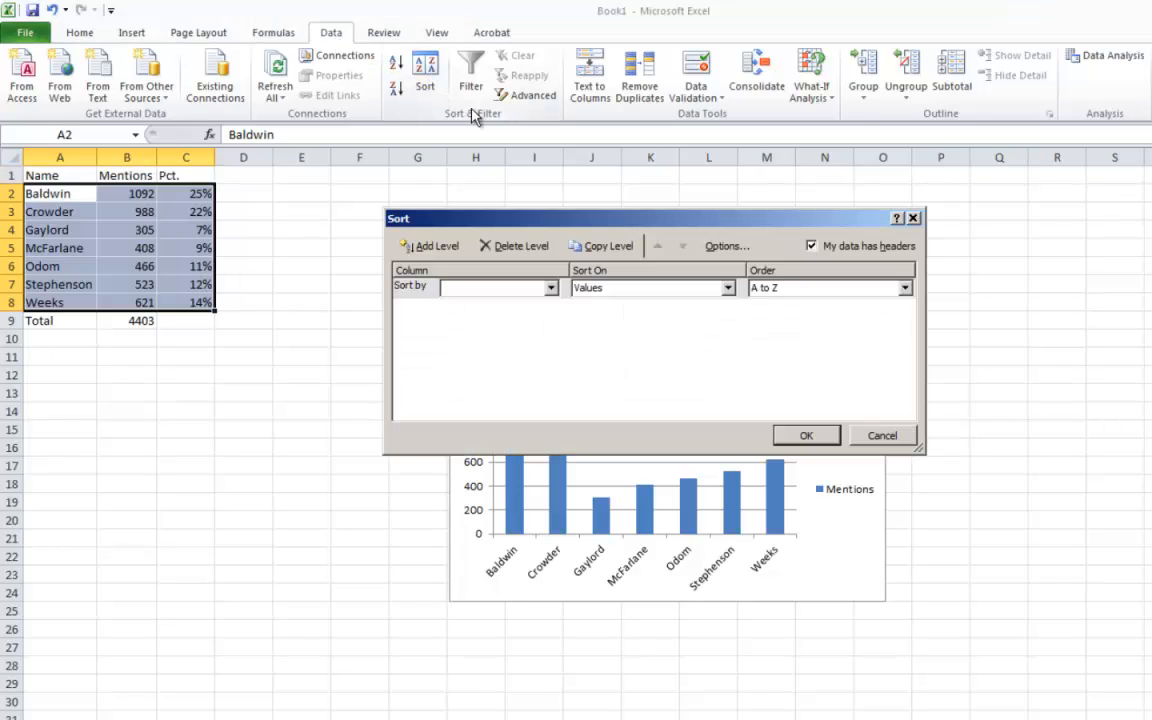
click(550, 288)
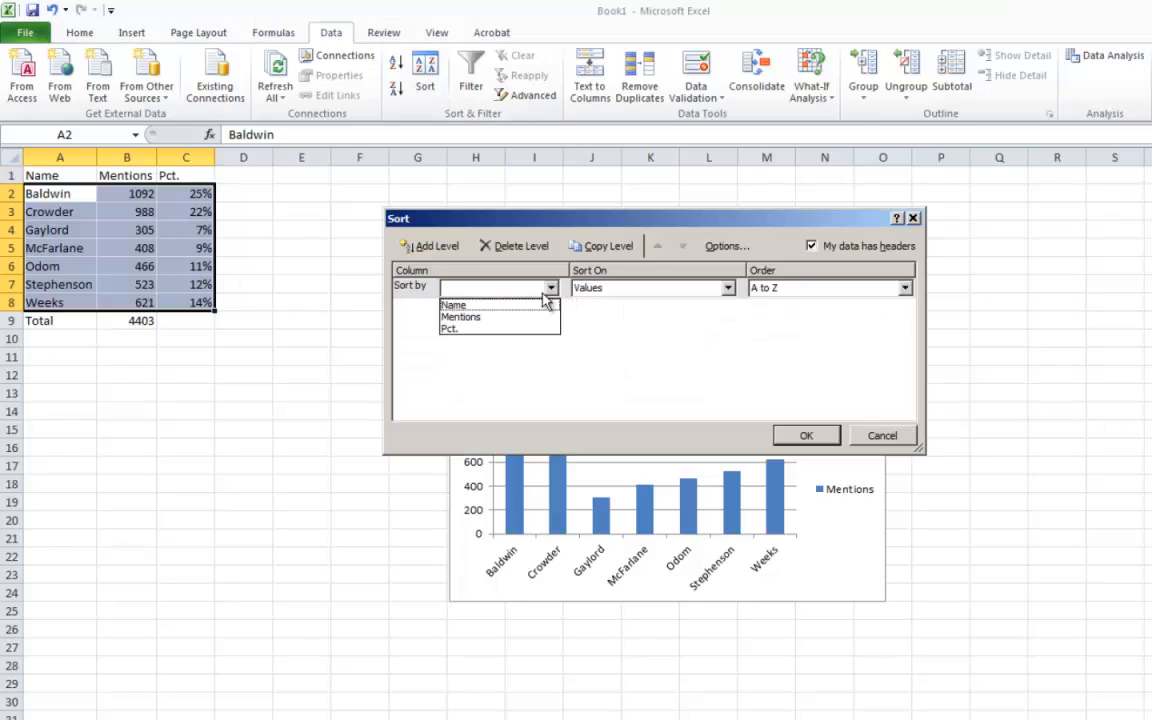
click(474, 318)
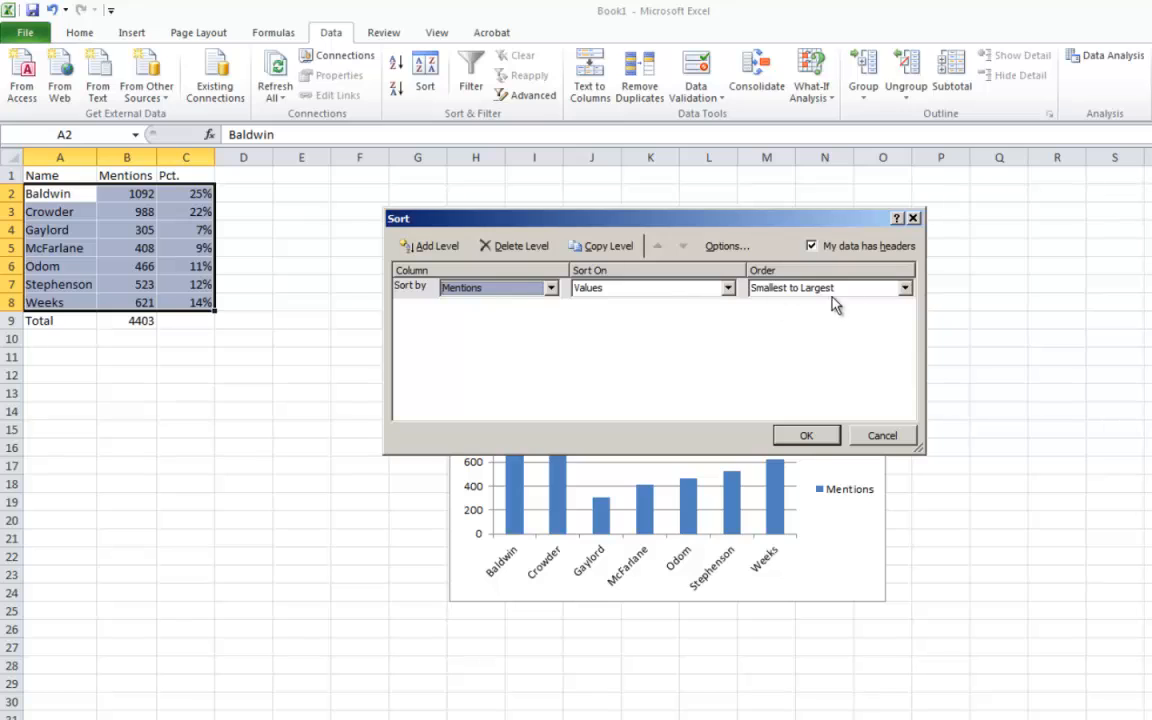
click(904, 289)
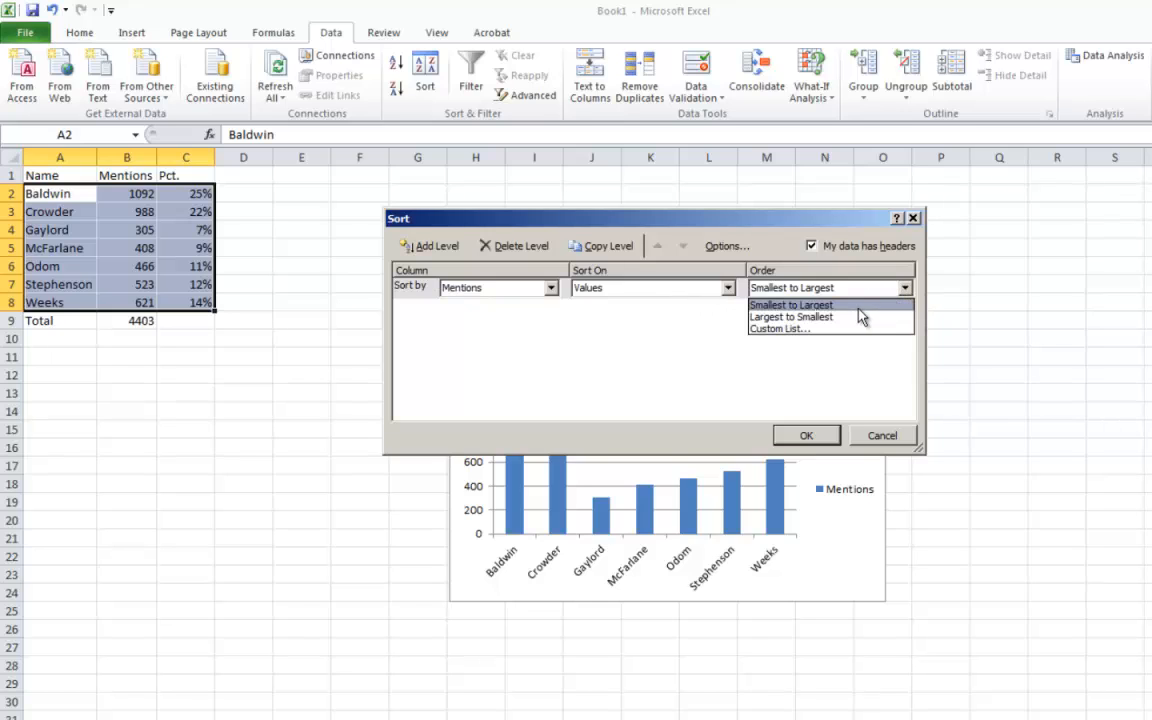
click(790, 305)
click(806, 435)
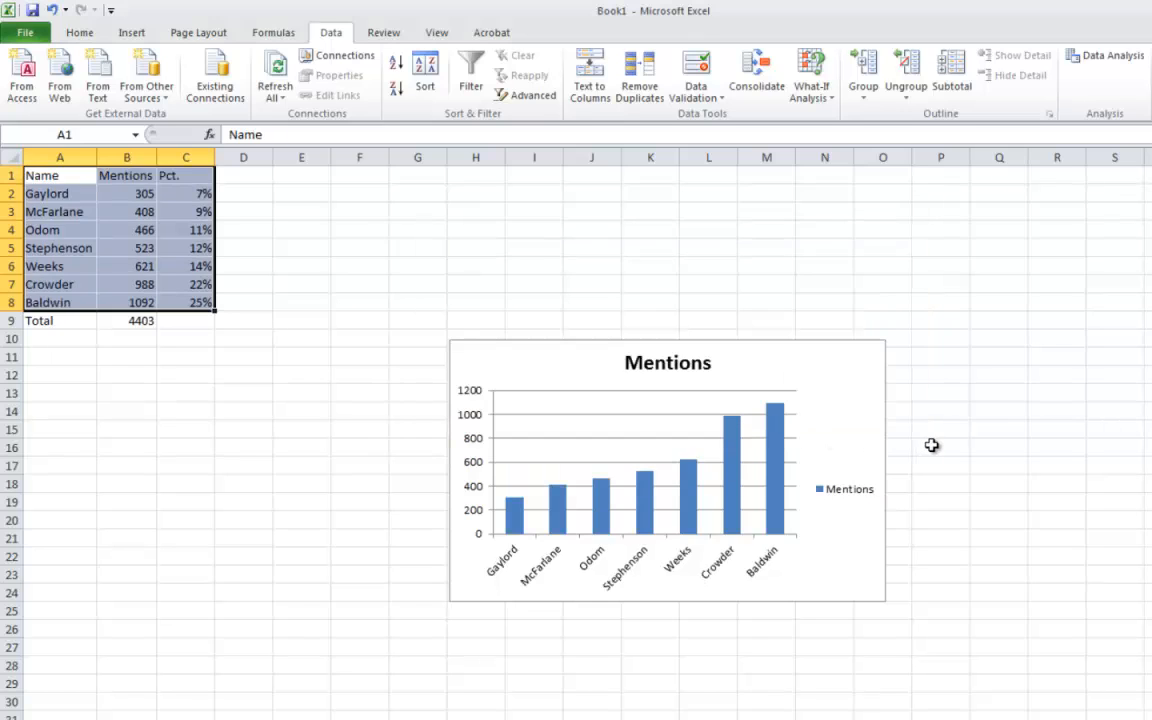
click(995, 447)
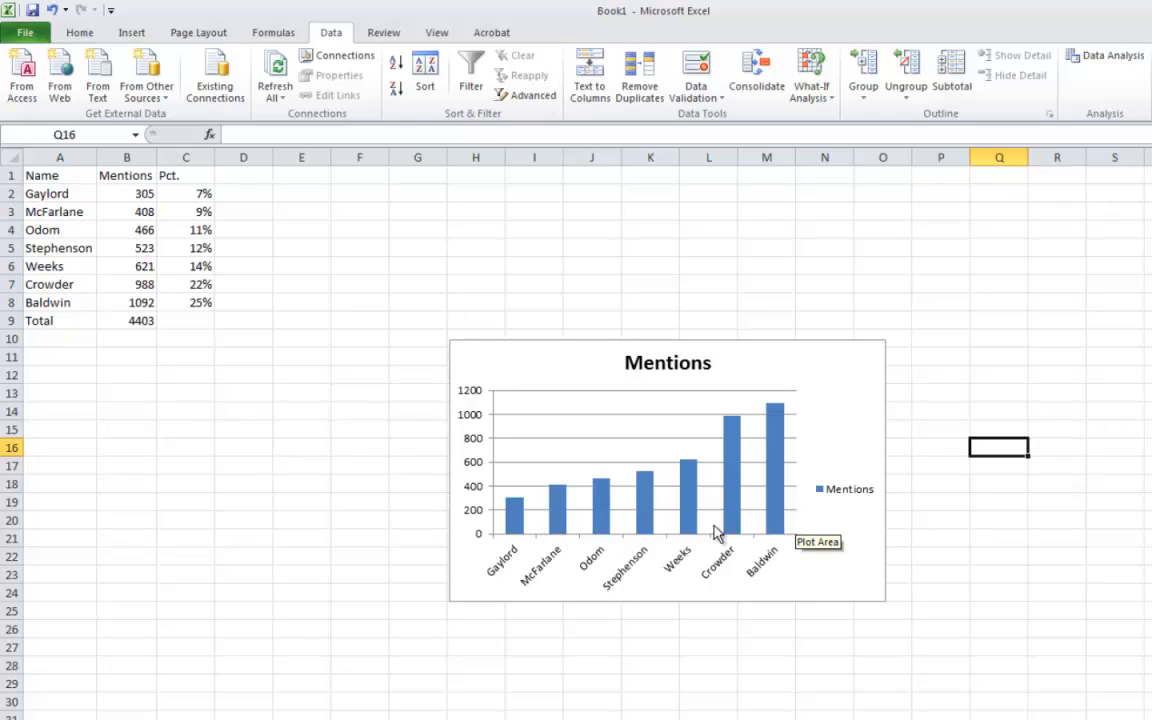
click(62, 358)
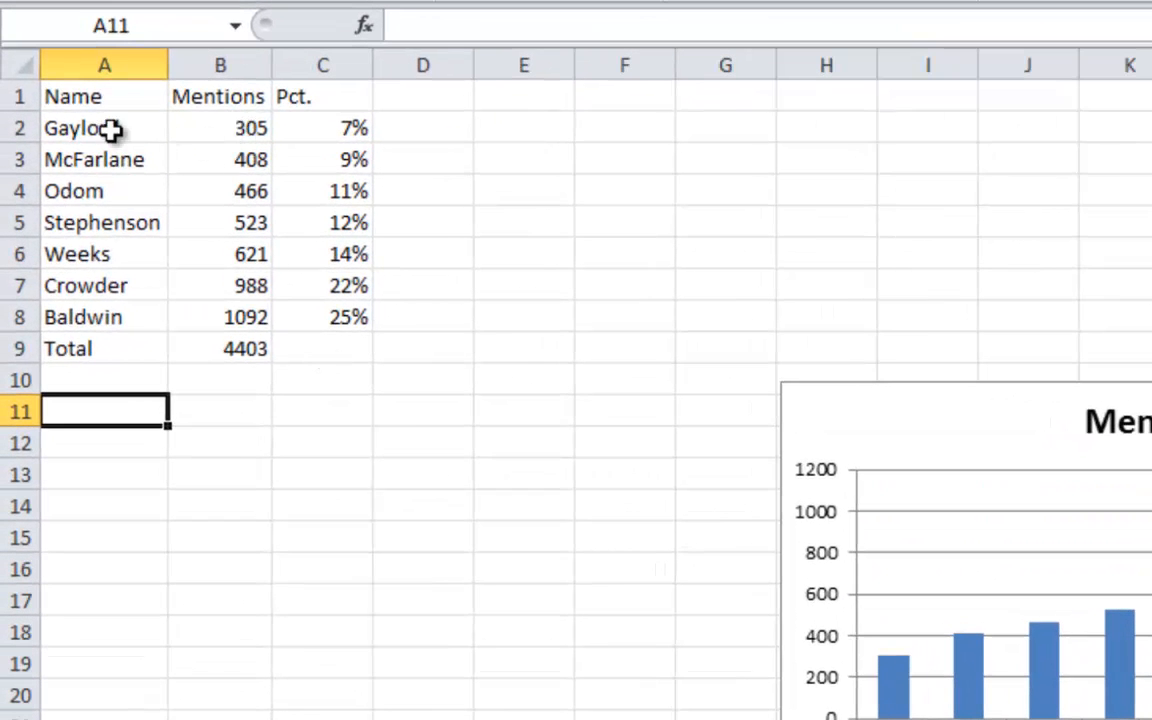
drag(113, 128, 381, 136)
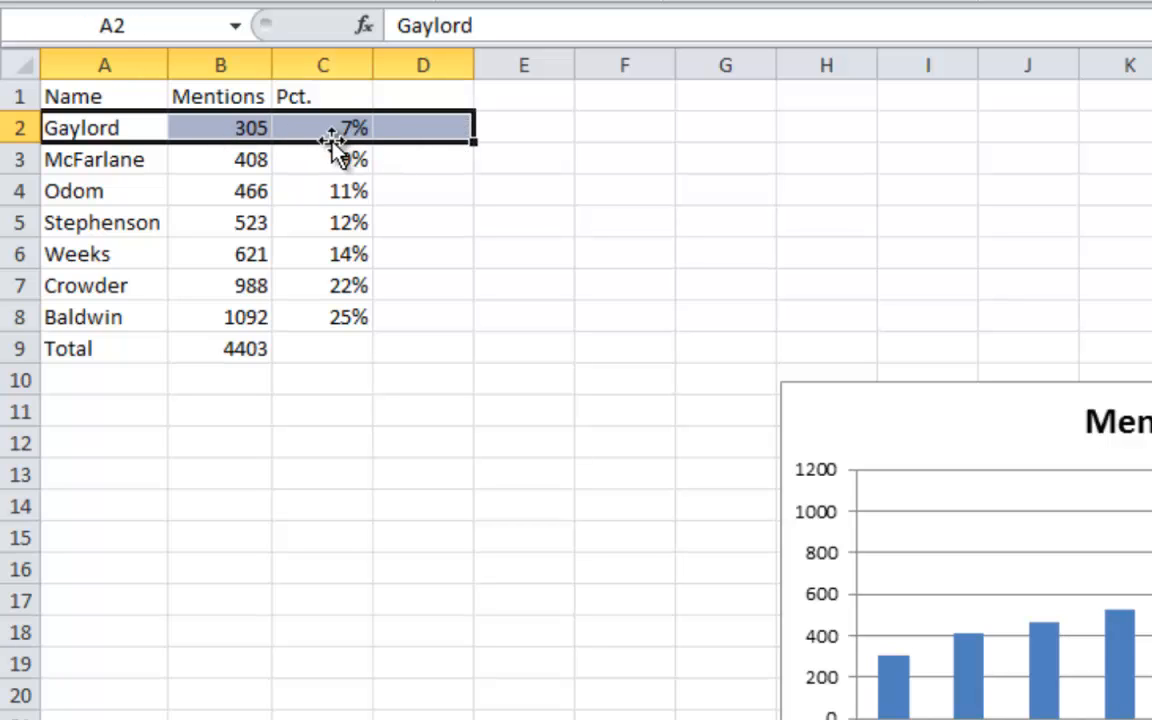
click(216, 537)
Step: Copy the two lowest-ranked members' names and mention counts from A2:B3 and paste them as values at A13
drag(113, 126, 222, 170)
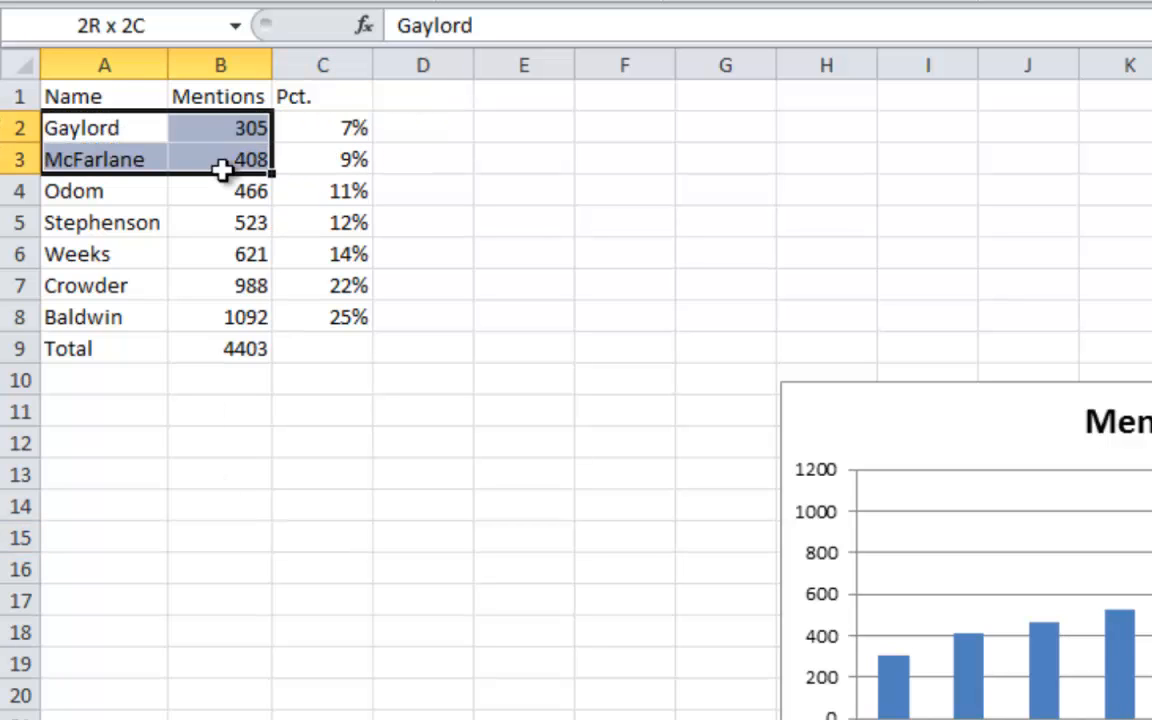
right_click(224, 160)
click(287, 210)
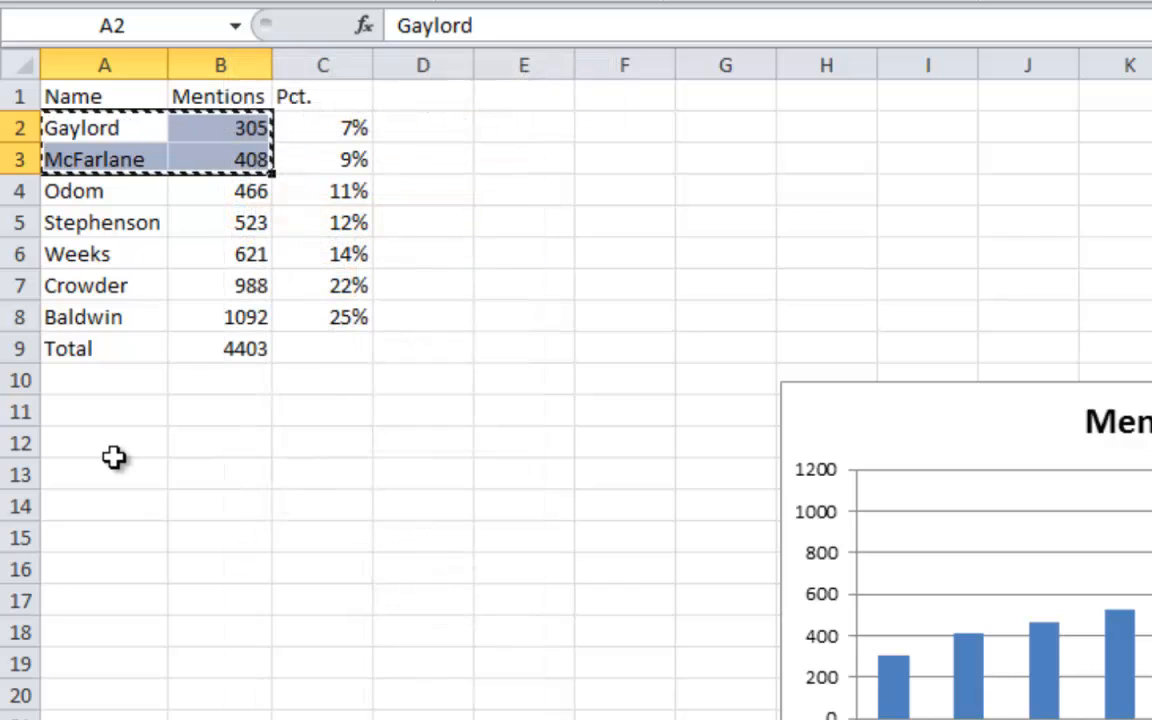
click(106, 470)
right_click(107, 471)
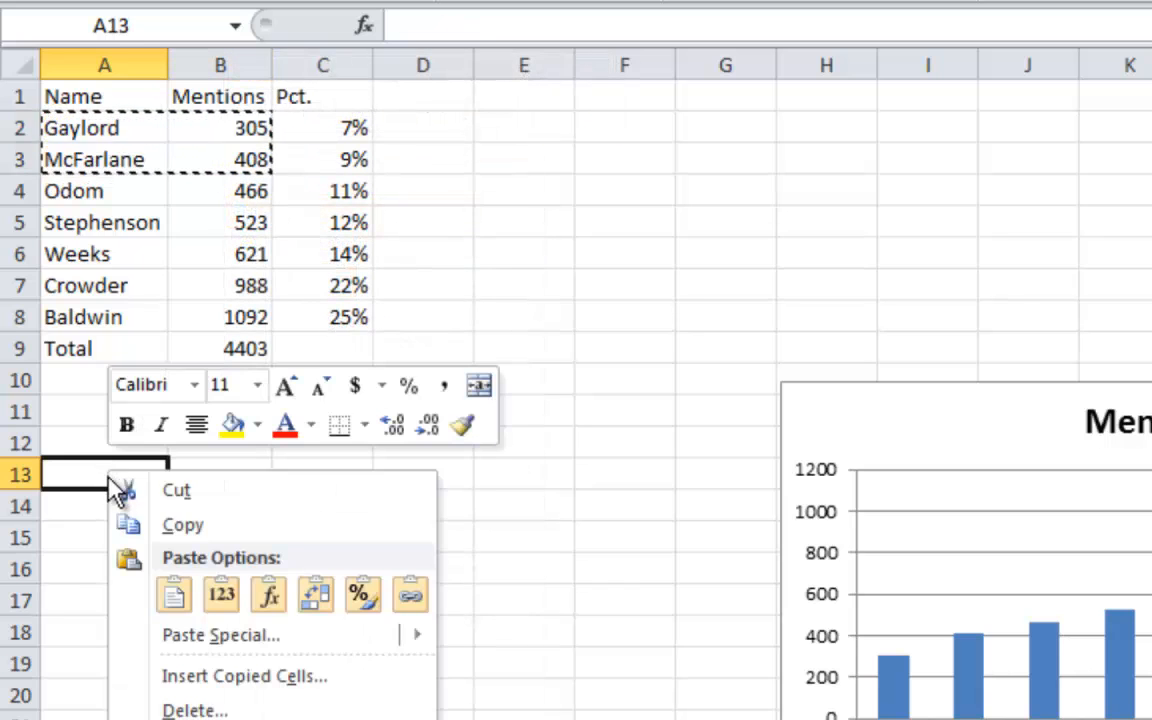
click(221, 595)
click(288, 545)
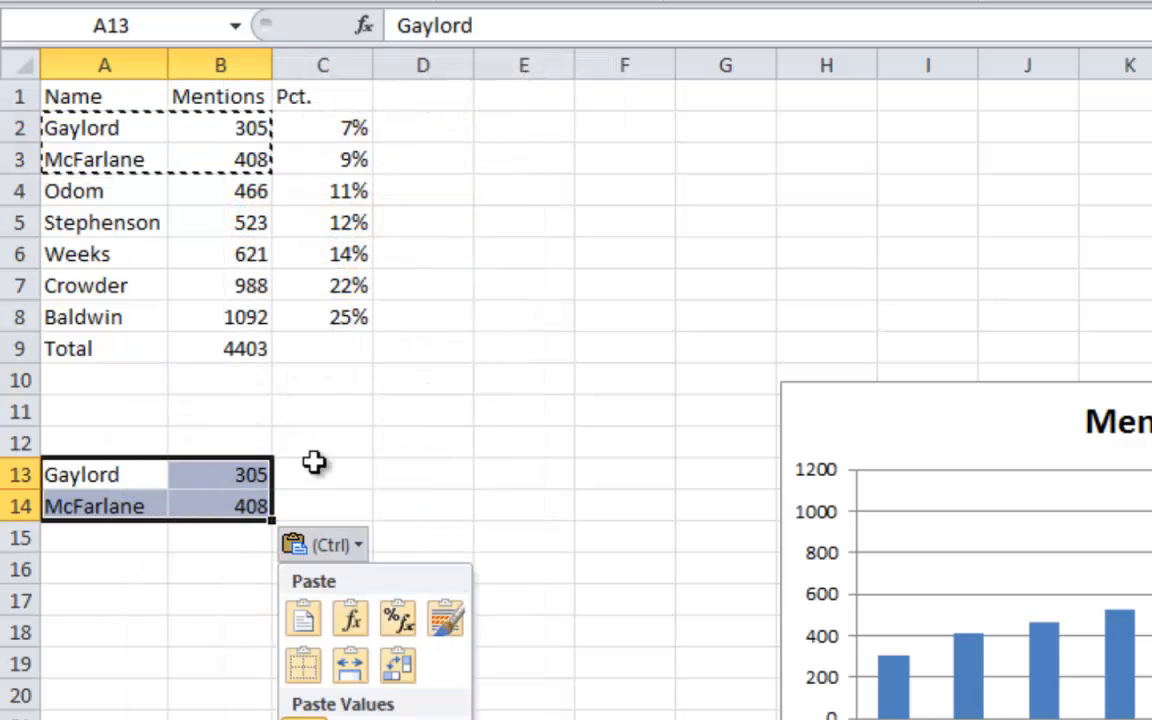
key(Escape)
key(Escape)
click(223, 542)
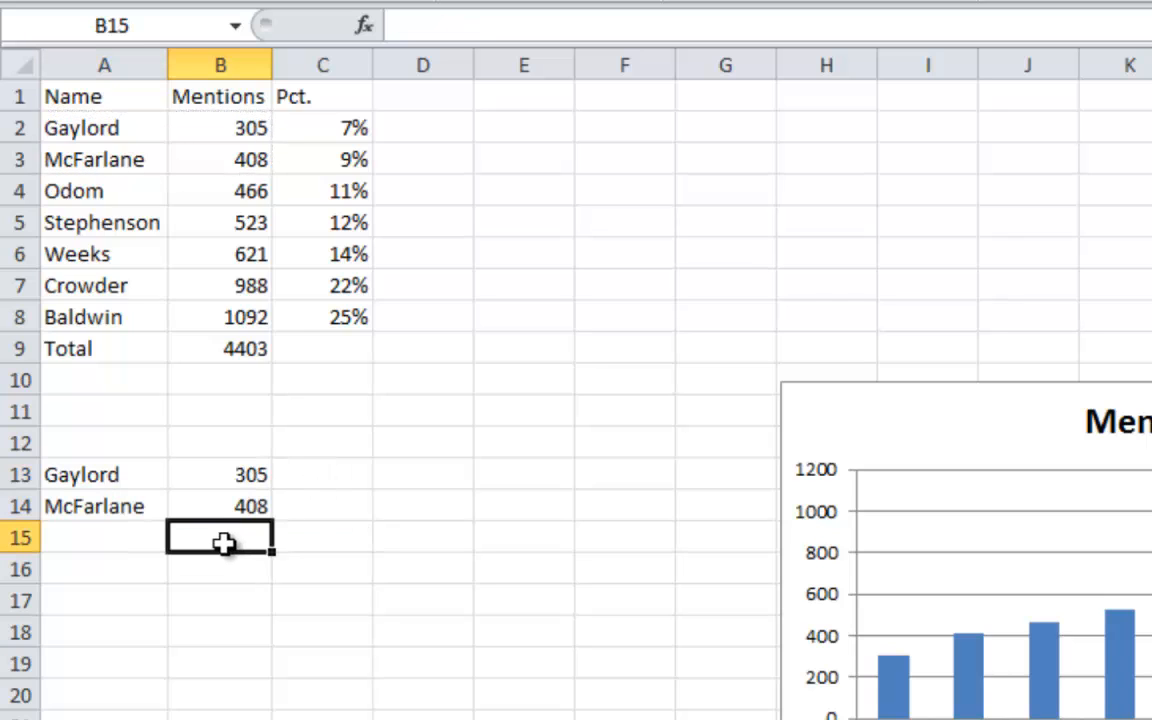
Step: Label A15 "Total" and sum the two copied mention counts, B13 and B14, in cell B15
click(116, 542)
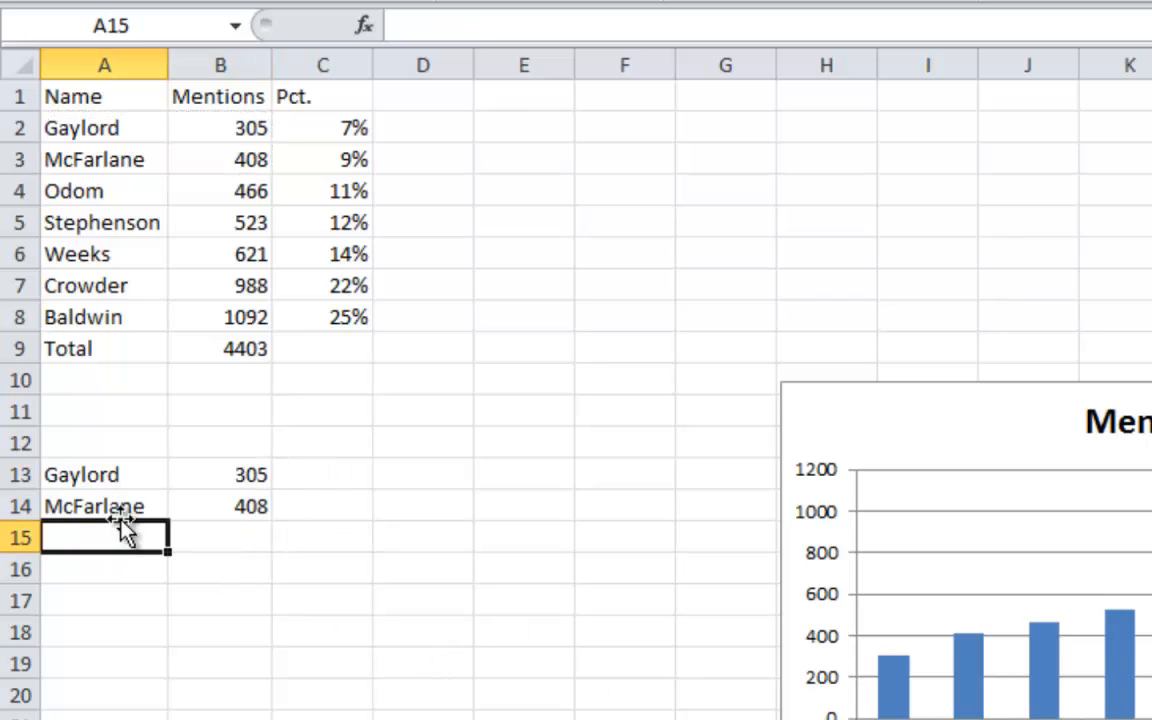
text(Total)
key(Tab)
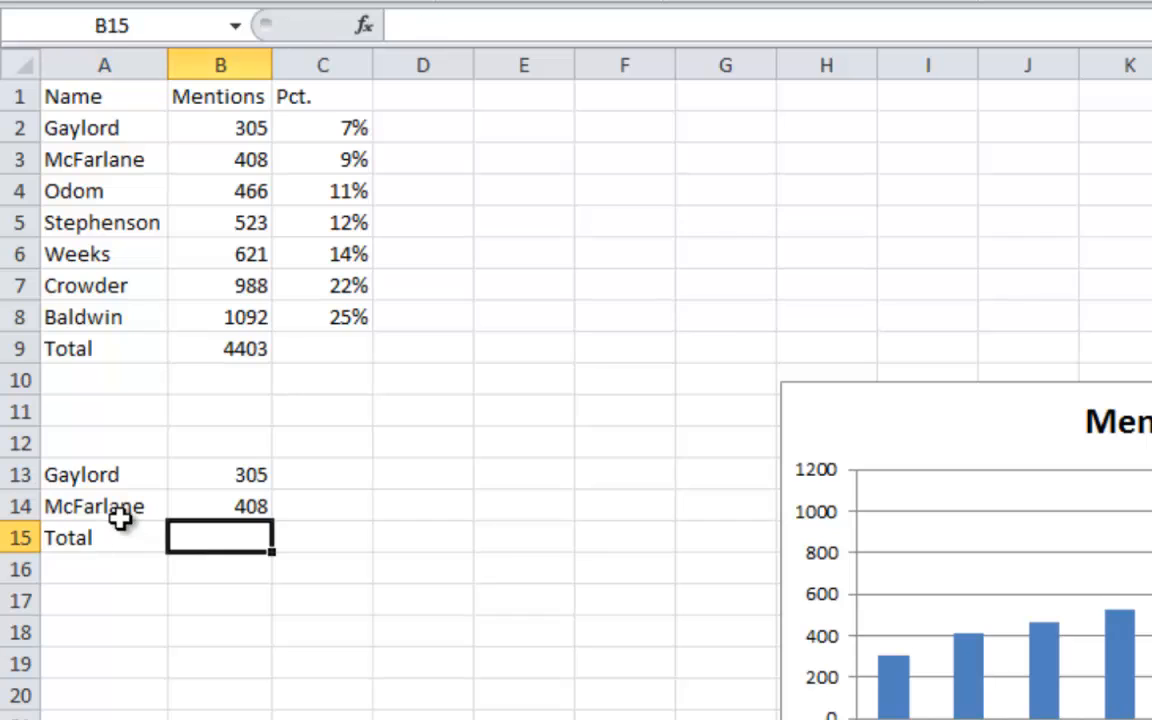
text(=sum()
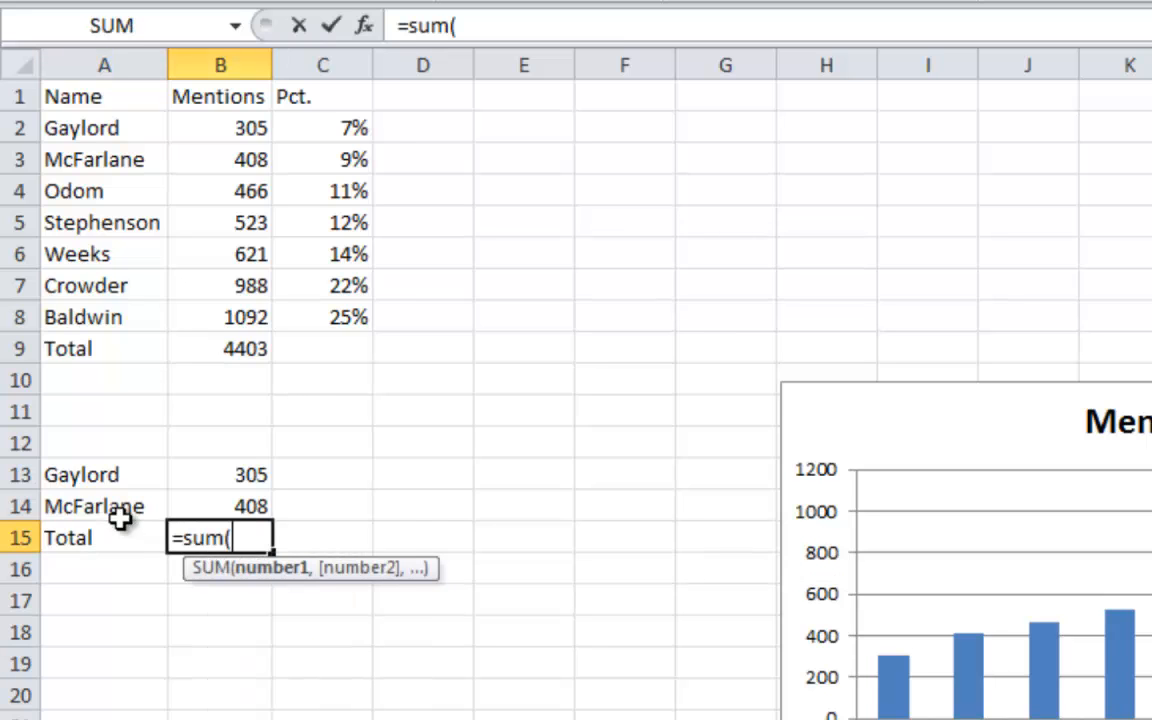
key(Up)
key(shift+Up)
key(Return)
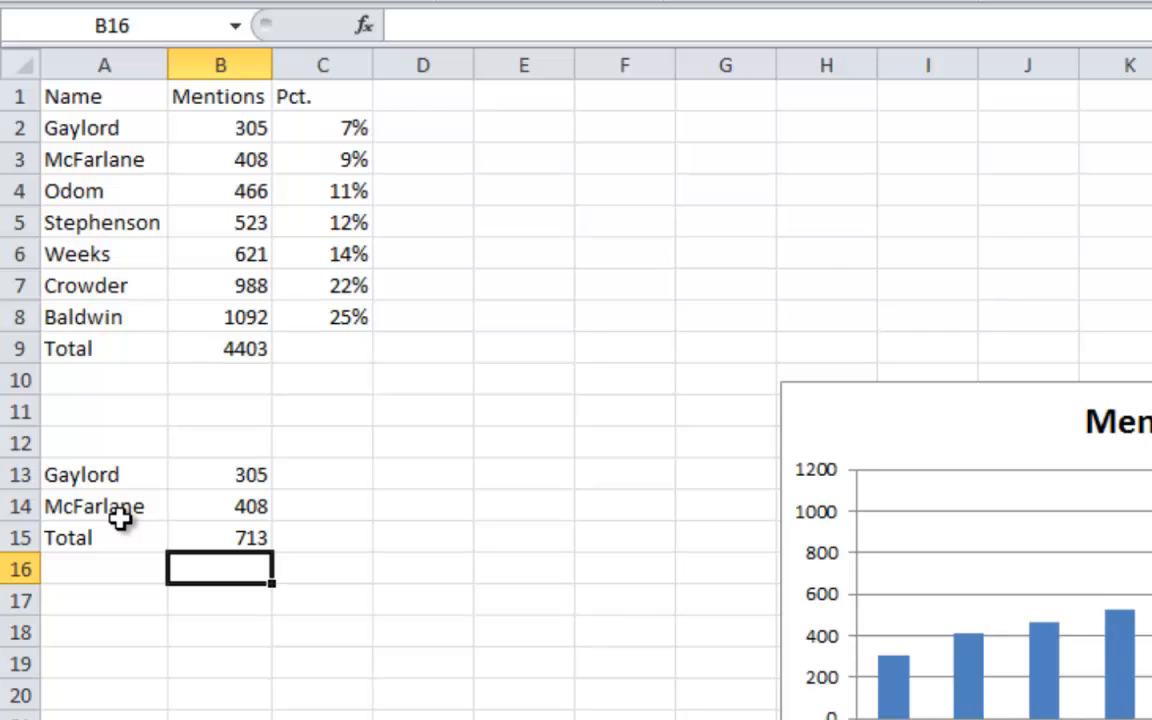
Step: Enter the formula =B15/2 in cell C13 to compute the expected equal share of the two members' mentions
key(Up)
key(Up)
key(Up)
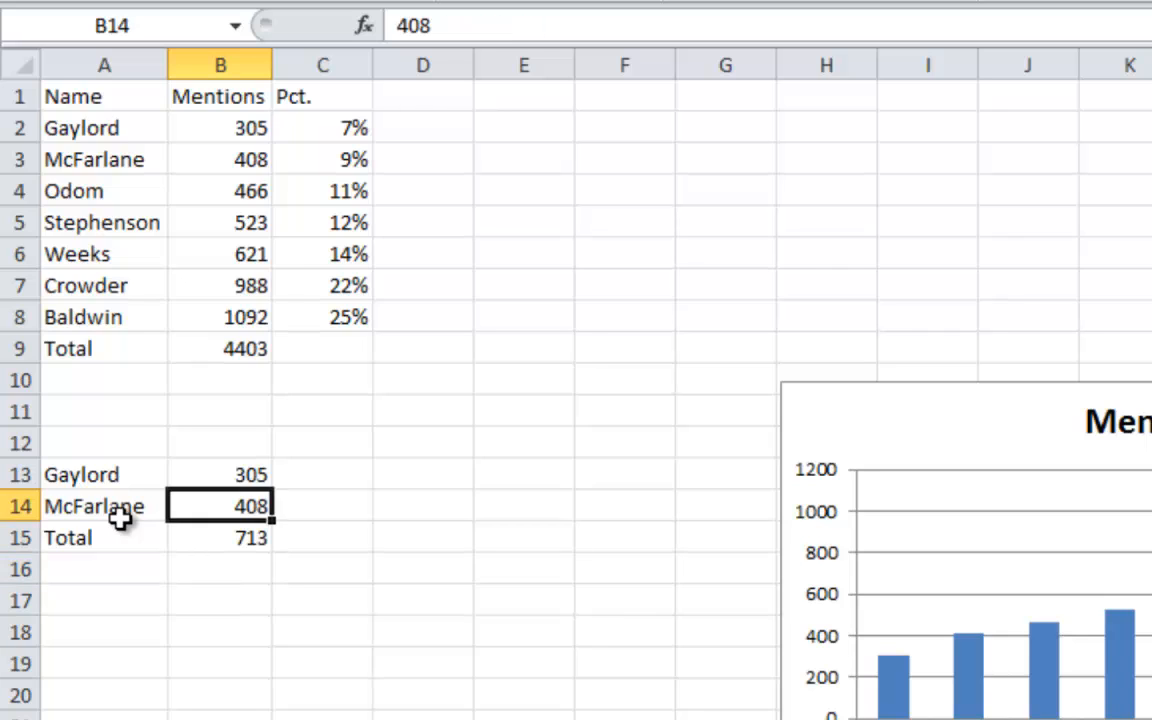
key(Right)
text(=)
key(Left)
key(Down)
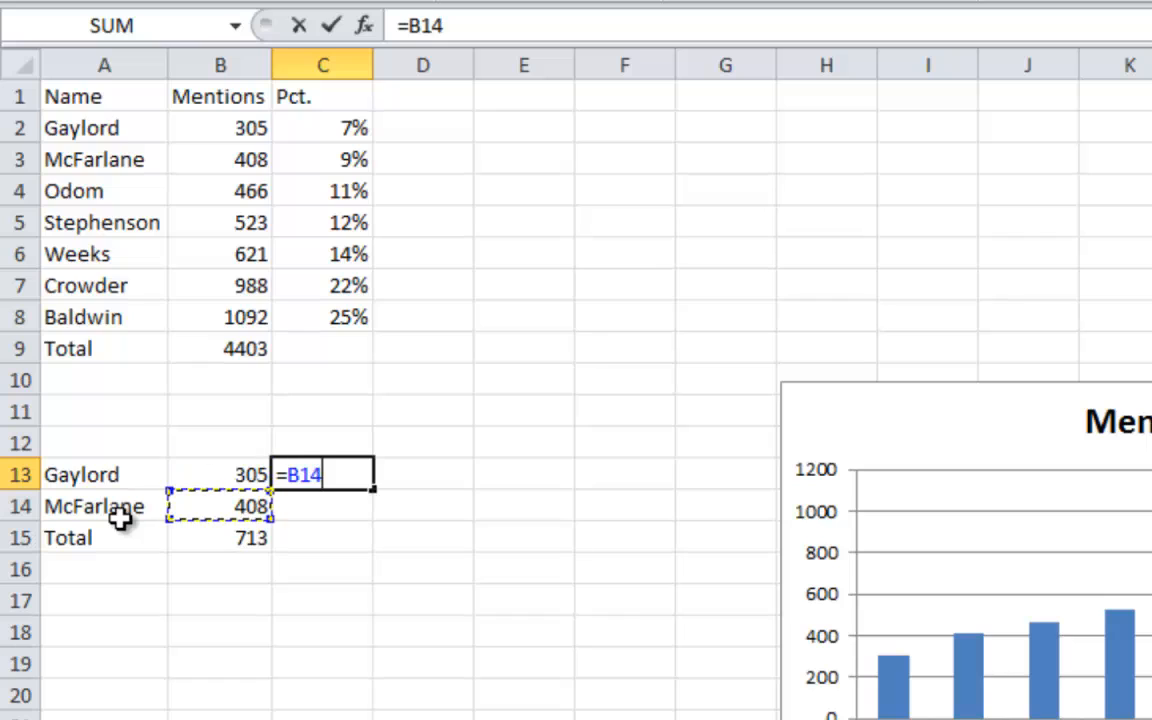
key(Down)
text(/)
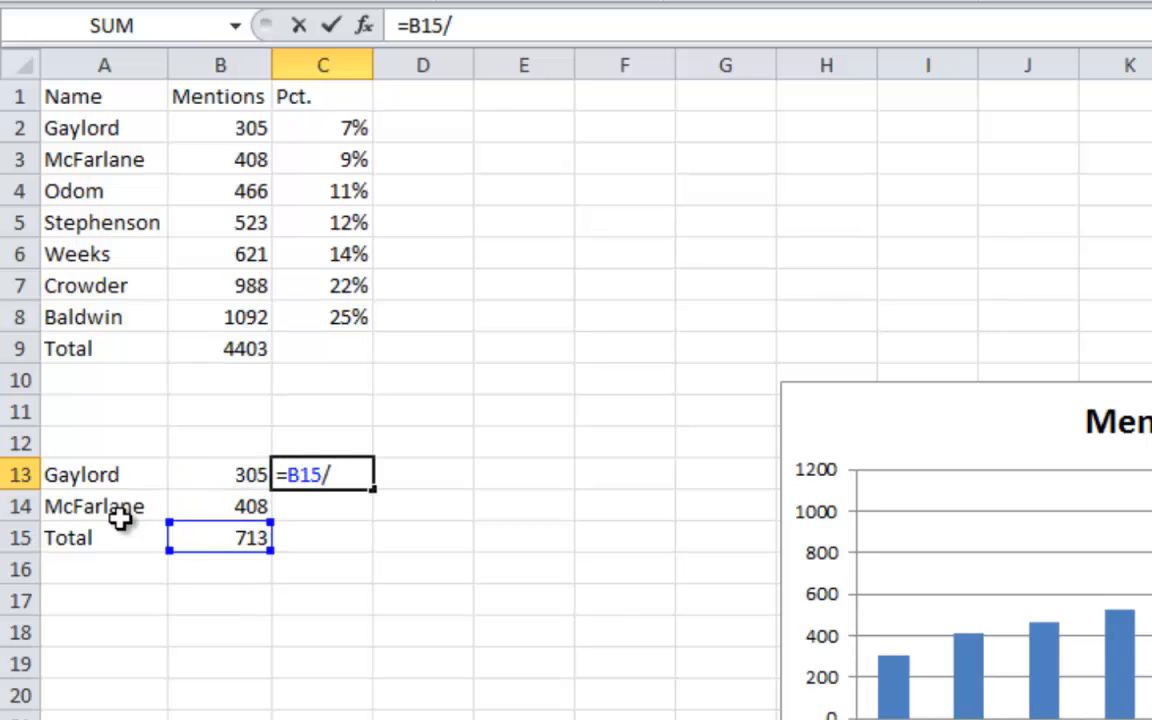
key(Return)
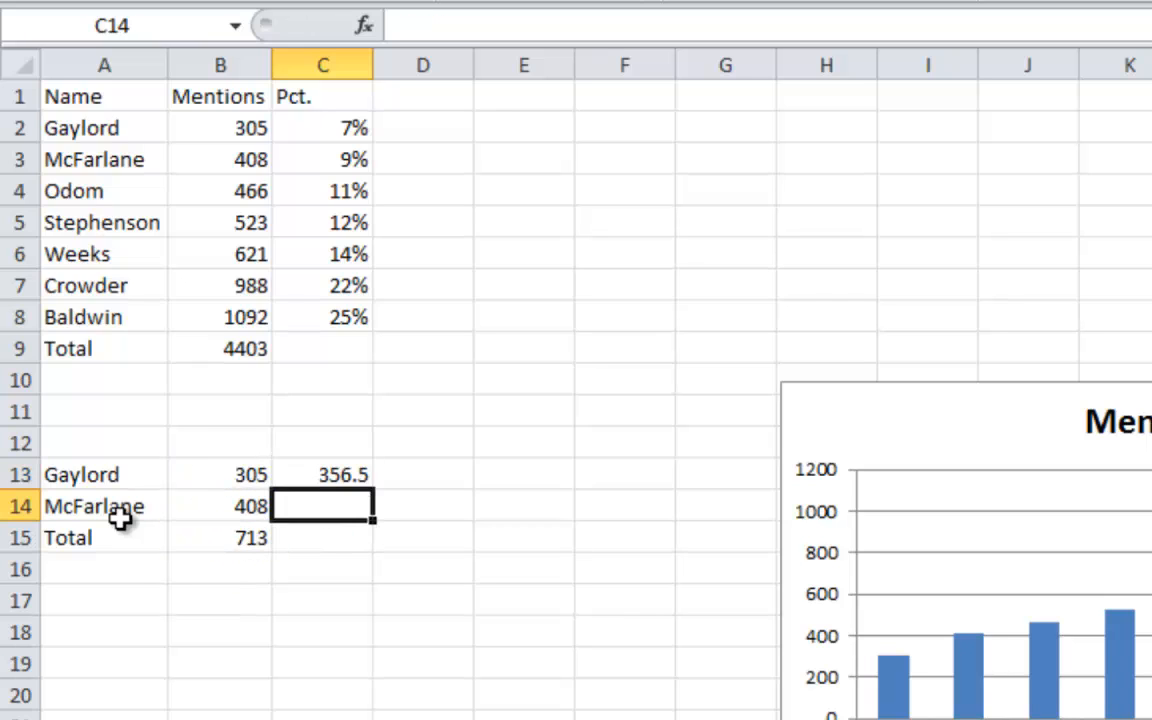
Step: Copy the expected count in C13, paste it as a value into C14, and clear the selection
key(Up)
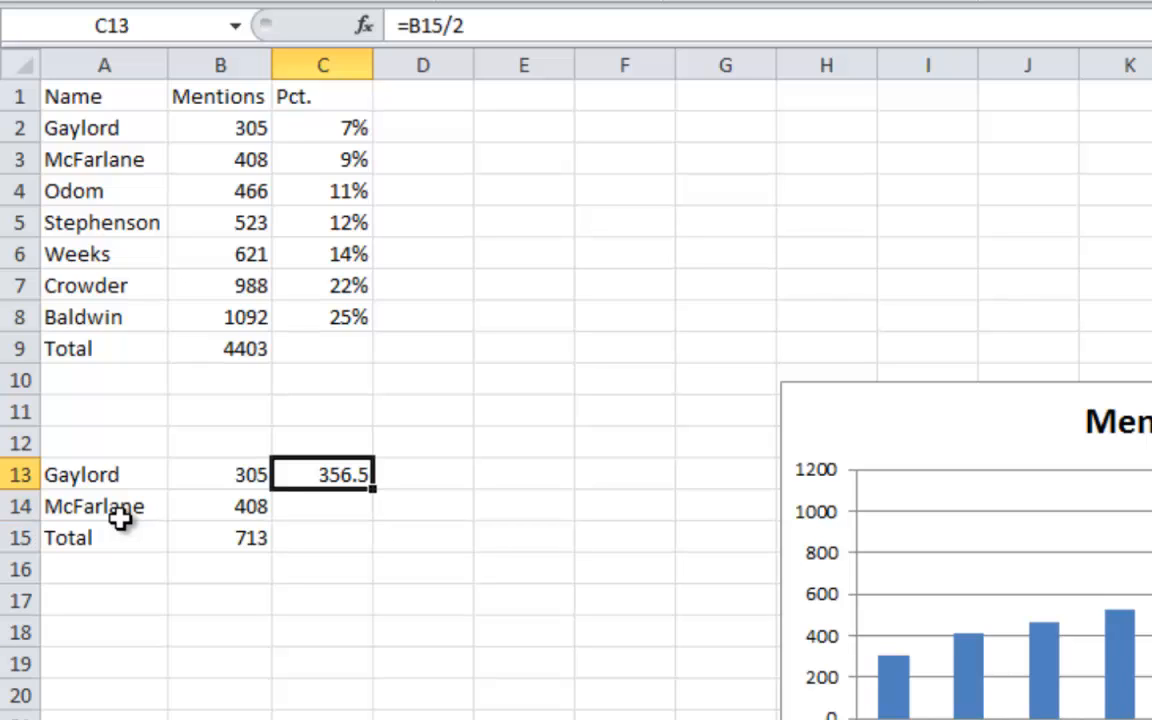
key(ctrl+c)
key(Down)
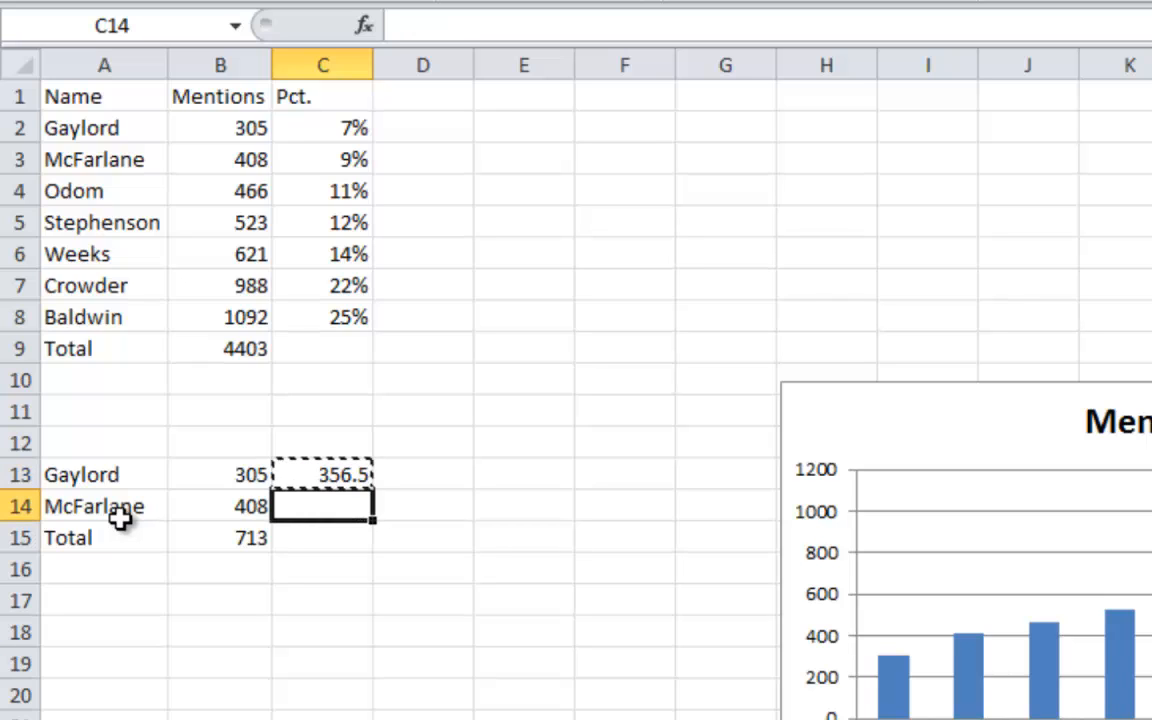
right_click(310, 506)
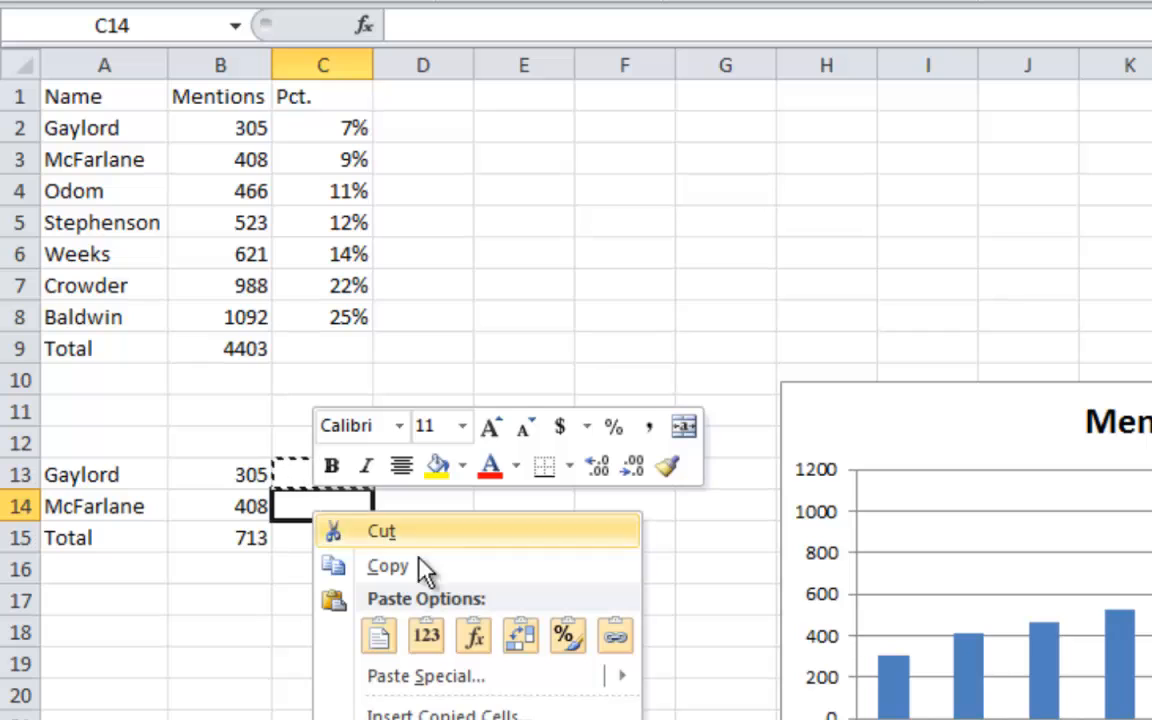
click(424, 640)
click(437, 515)
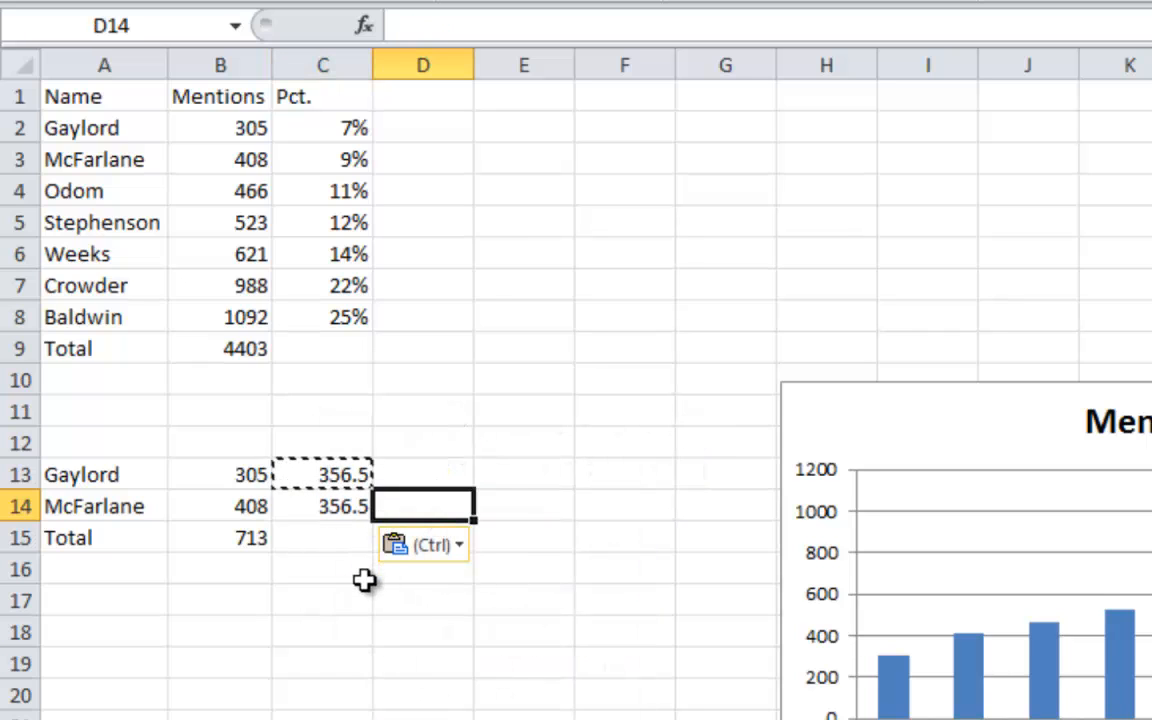
key(Escape)
drag(329, 478, 330, 500)
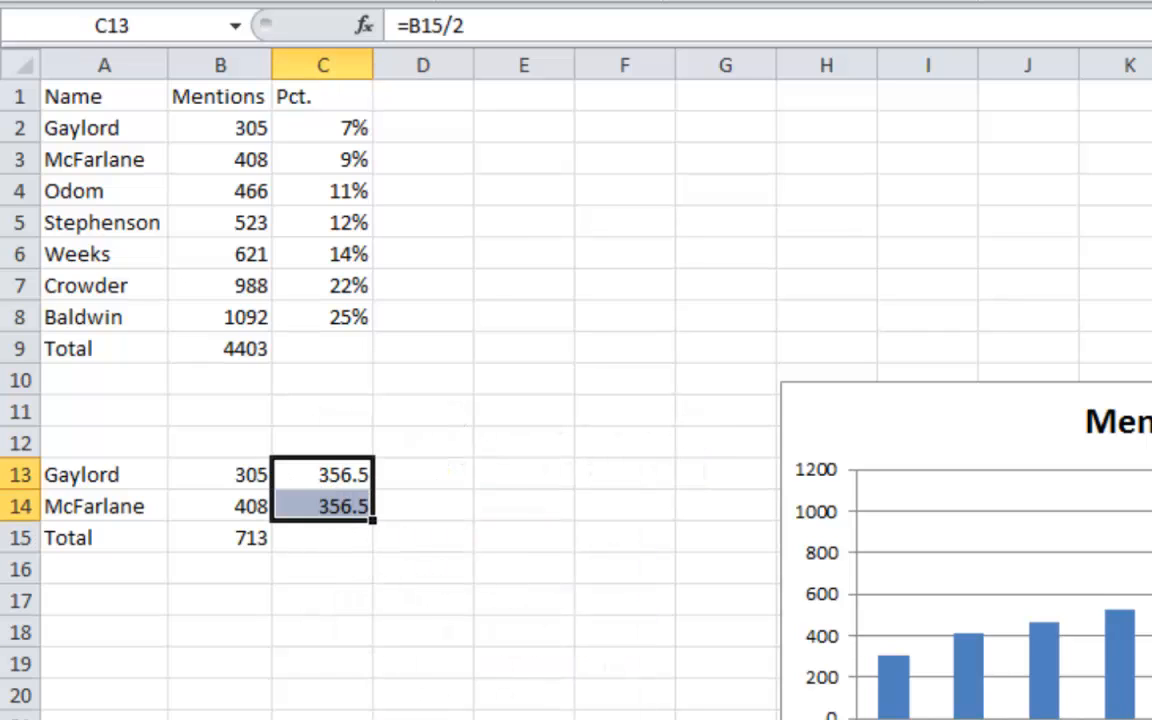
click(462, 483)
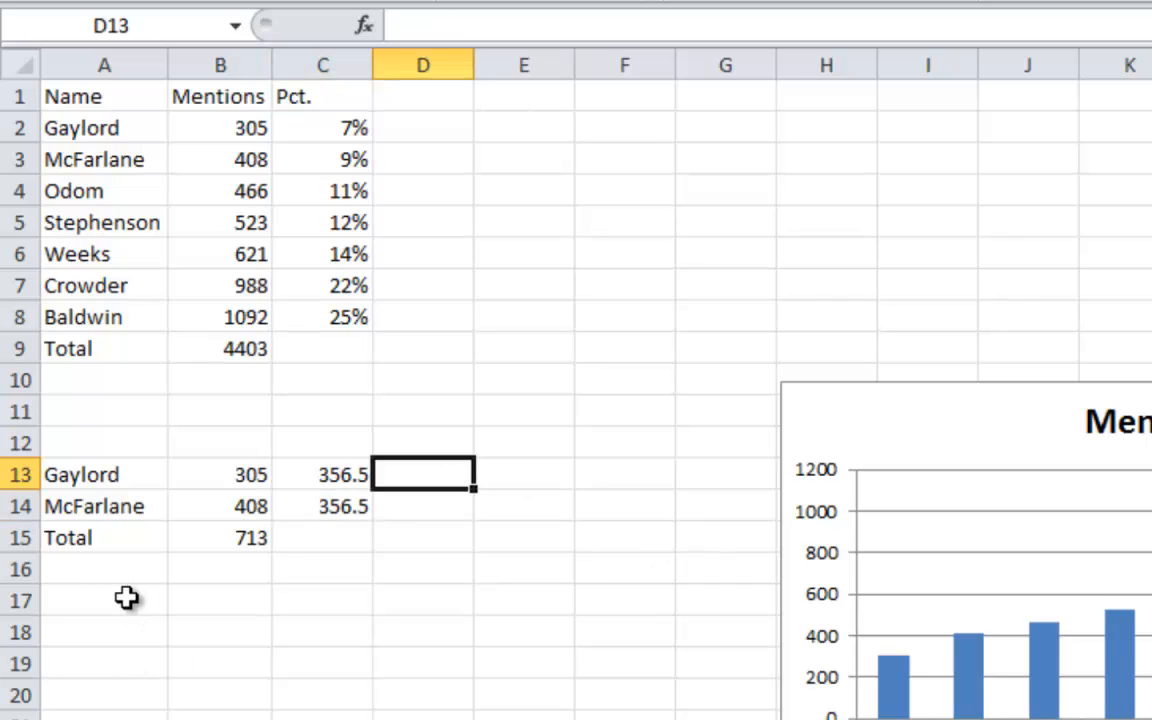
Step: Enter the heading "Obs." in B12 above the two observed mention counts
click(239, 442)
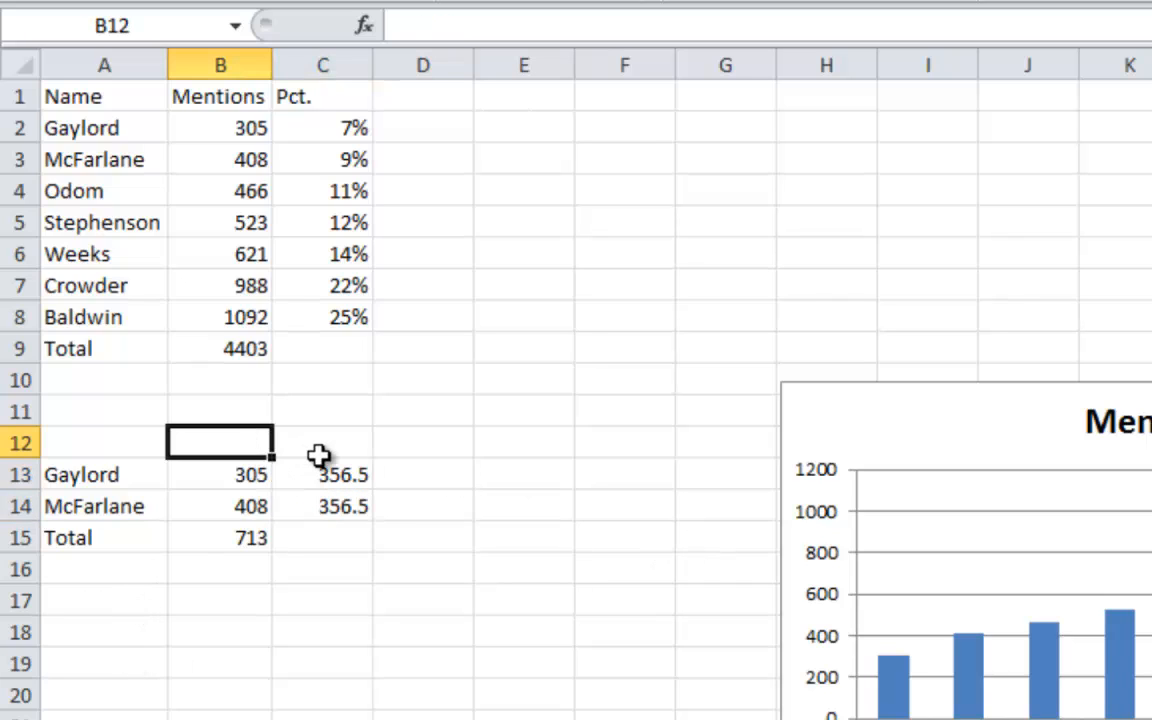
text(Obs.)
click(318, 455)
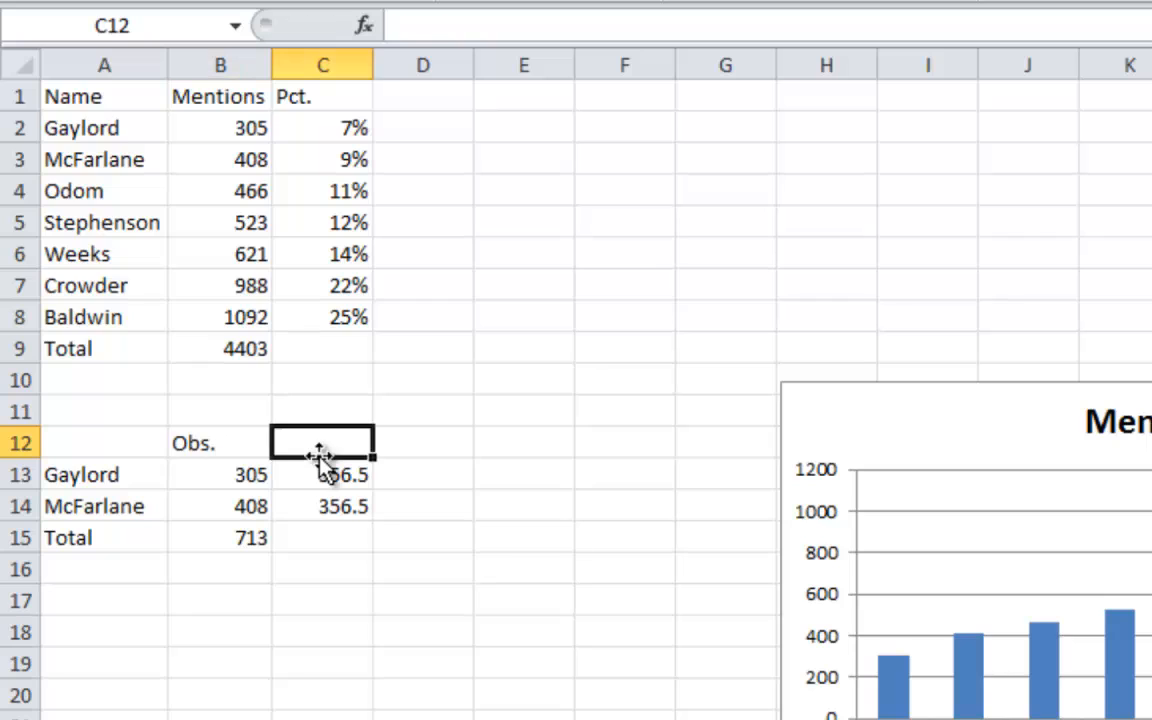
Step: Enter the heading "Exp." in C12 above the expected counts and the label "P value" in A17
text(Exp)
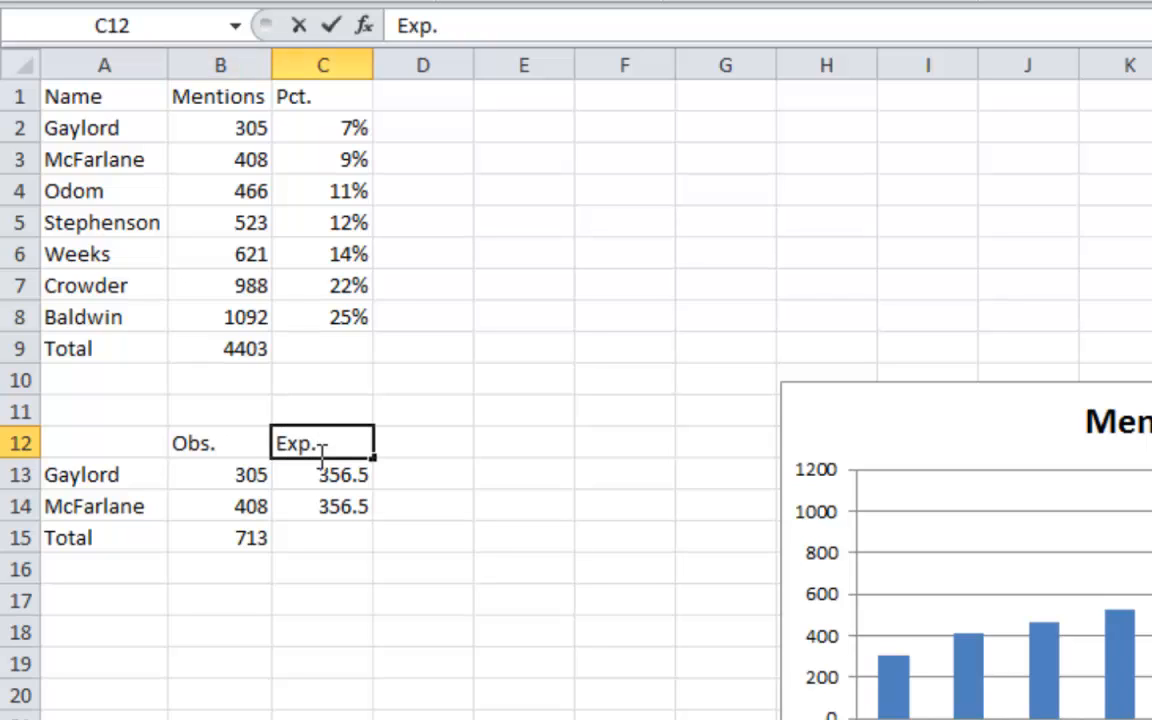
text(.)
click(212, 570)
click(93, 600)
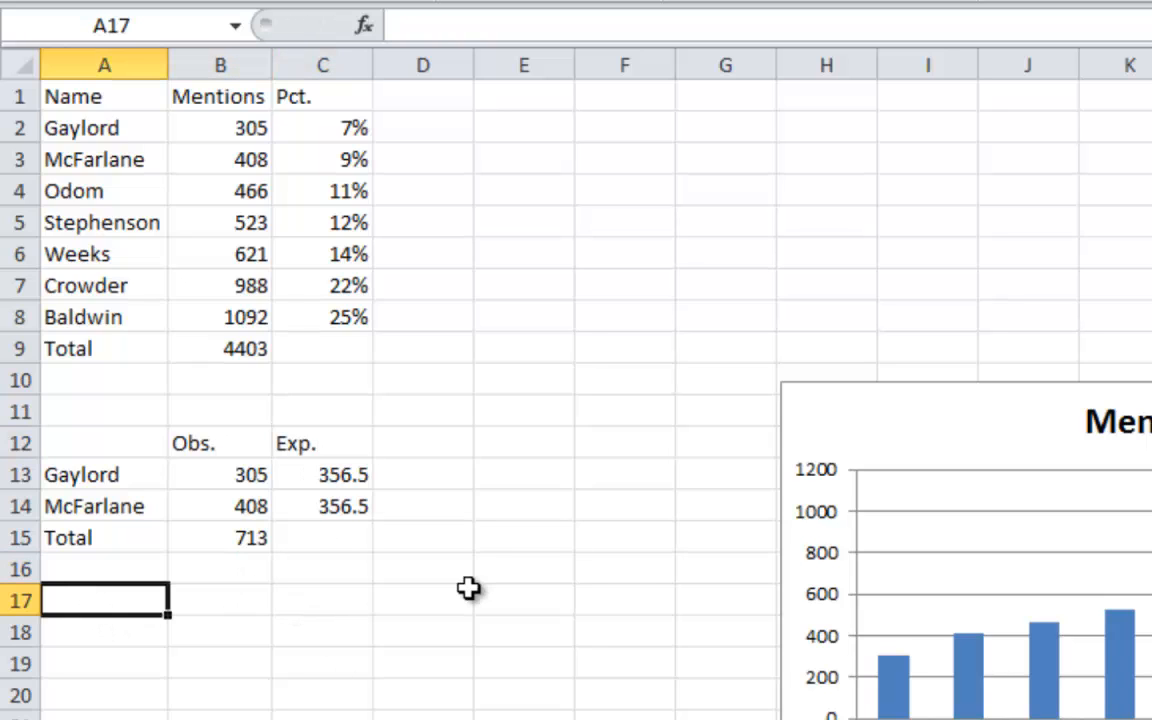
text(P value)
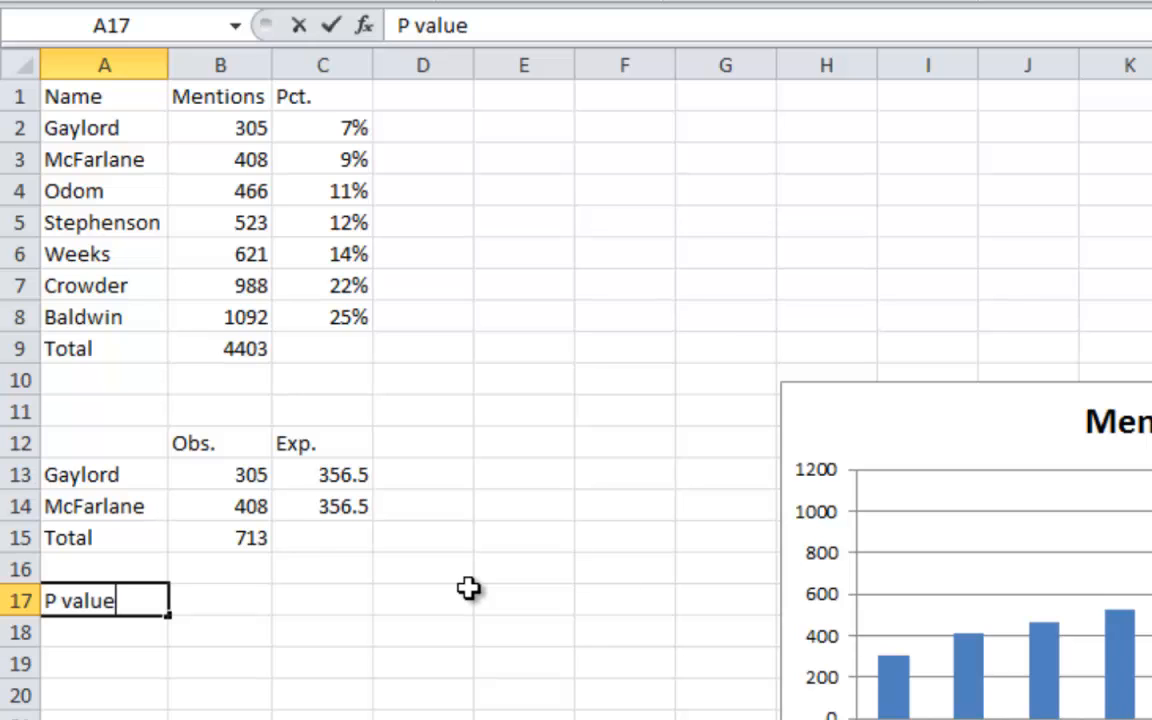
Step: Compute the chi-square p-value in B17 with =chisq.test(B13:B14,C13:C14), comparing the observed and expected mentions
click(240, 605)
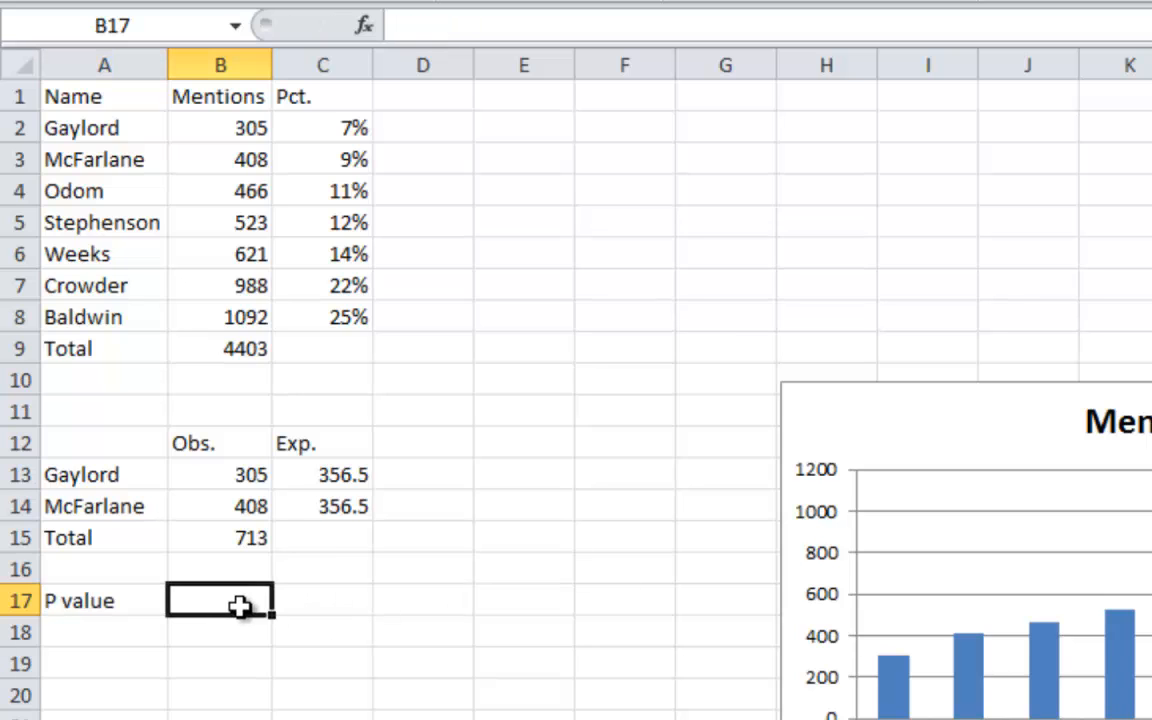
text(=chisq.)
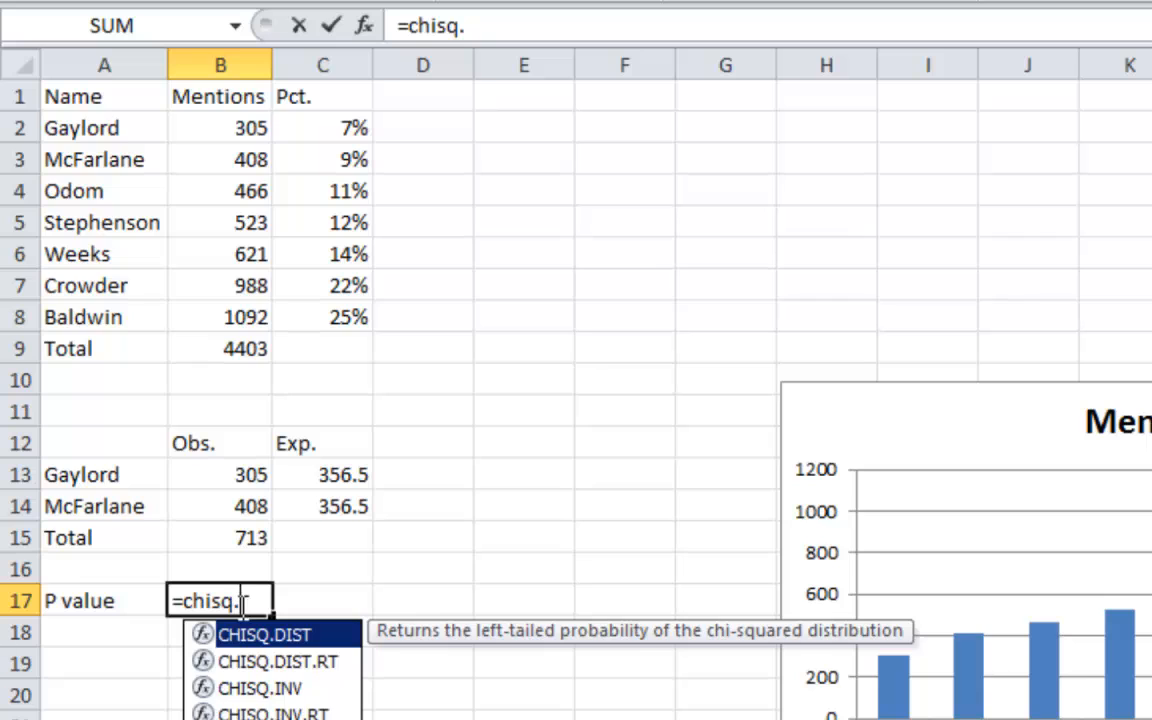
text(test()
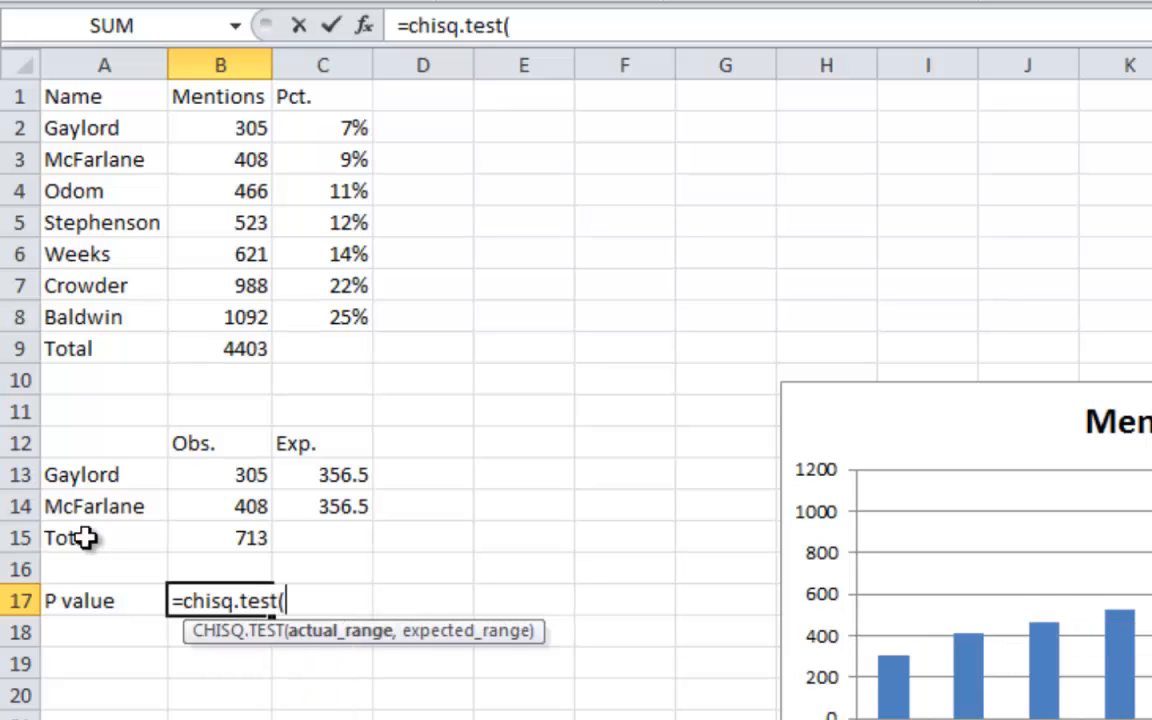
drag(244, 476, 250, 506)
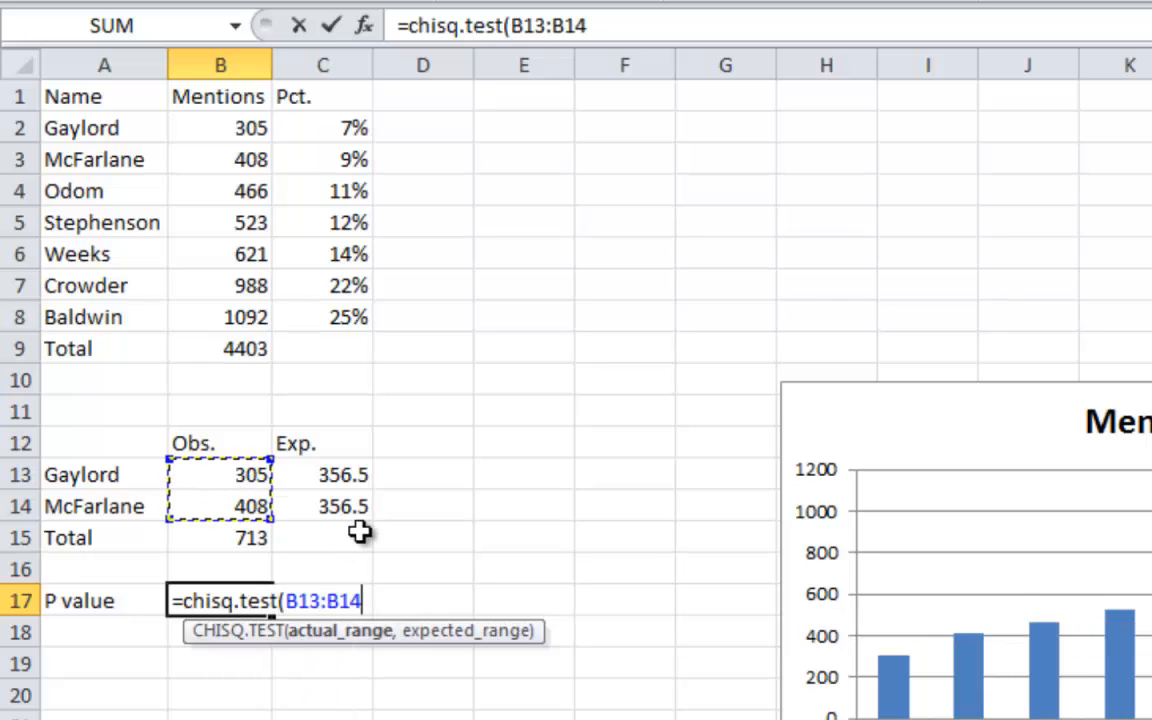
text(,)
drag(366, 465, 345, 503)
text())
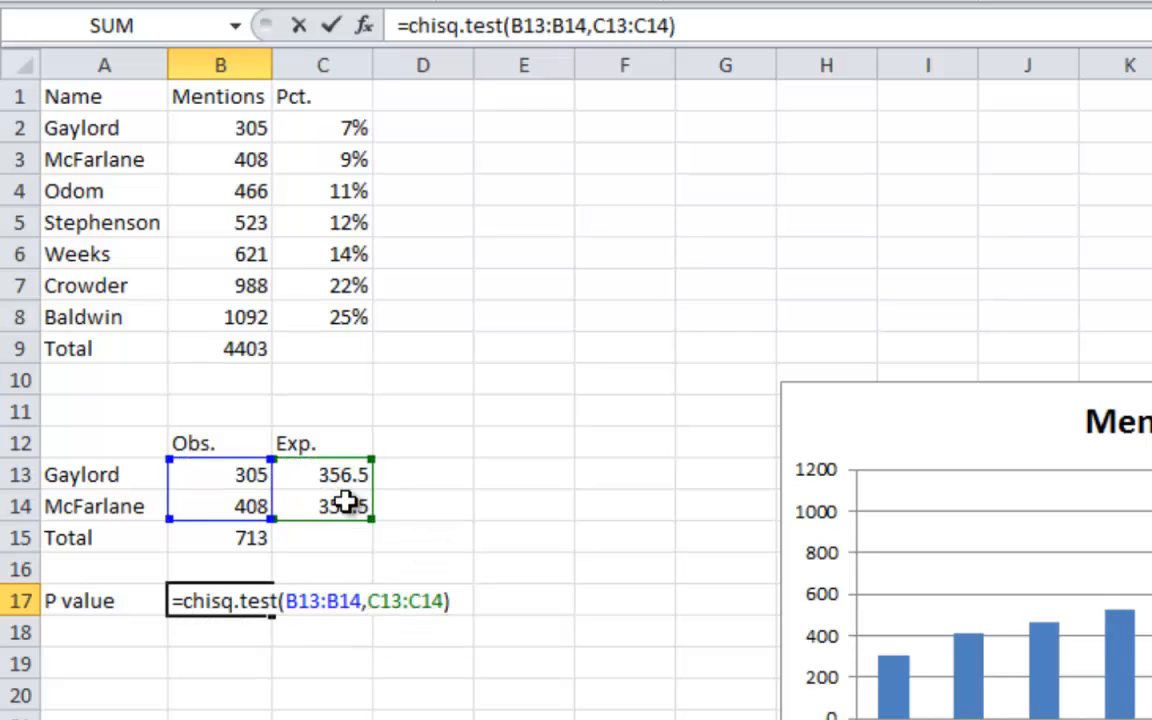
key(Return)
click(229, 594)
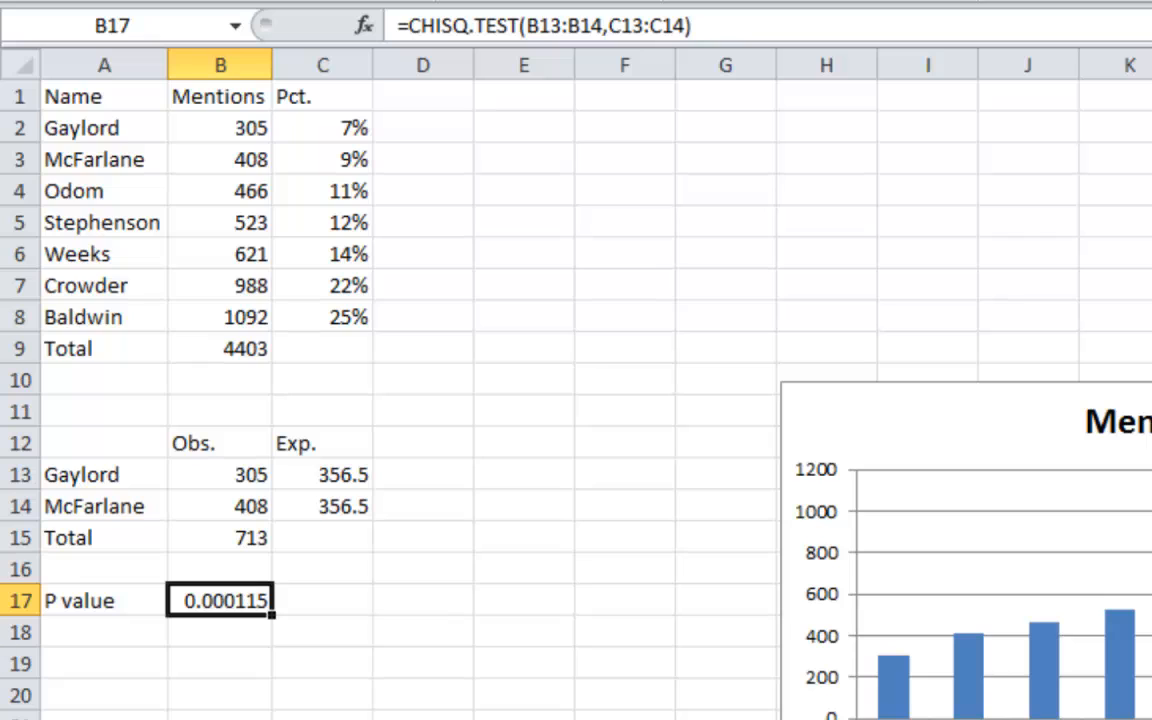